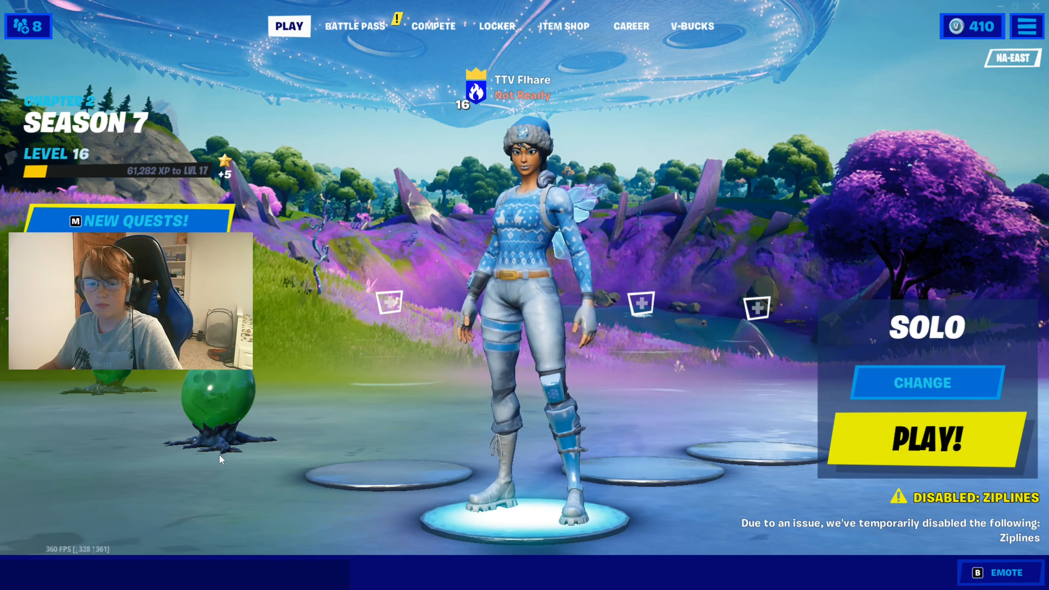
Open the game's video settings, try the 1600 x 900 resolution and set it back to 1920 x 1080.
click(1027, 26)
click(901, 69)
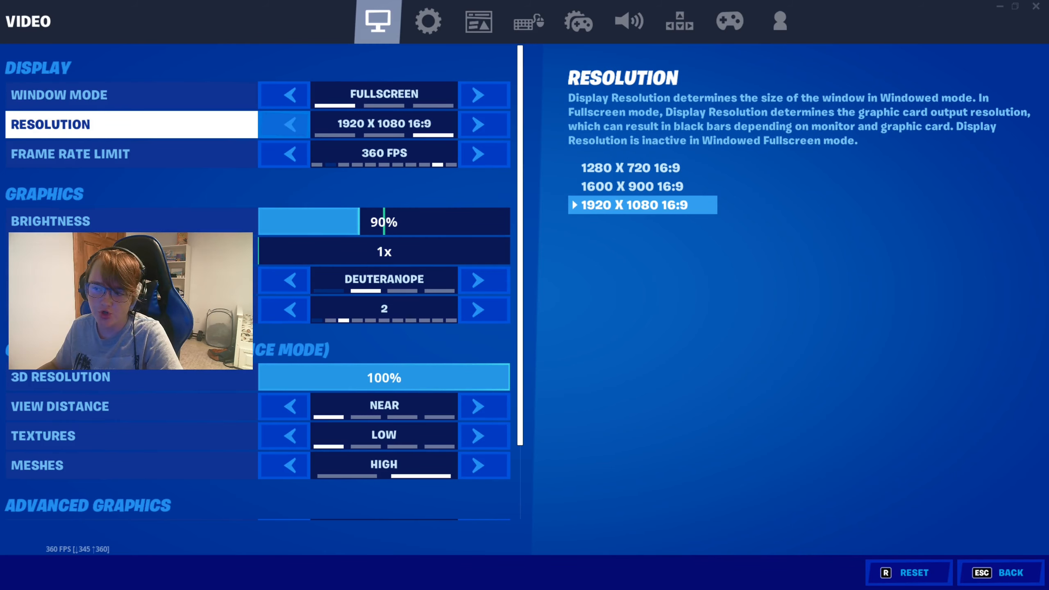
click(283, 129)
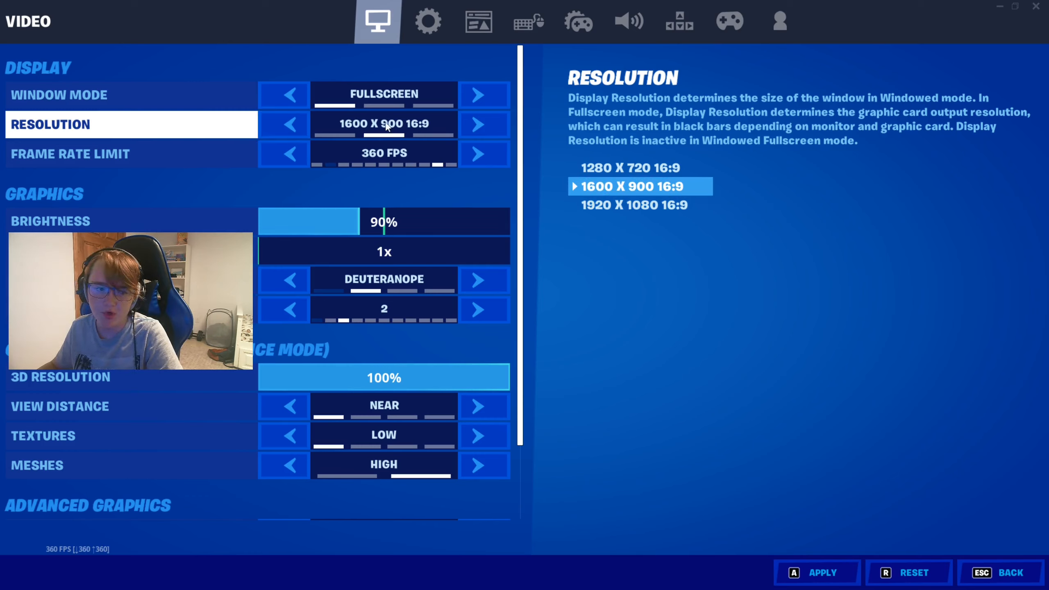
click(481, 122)
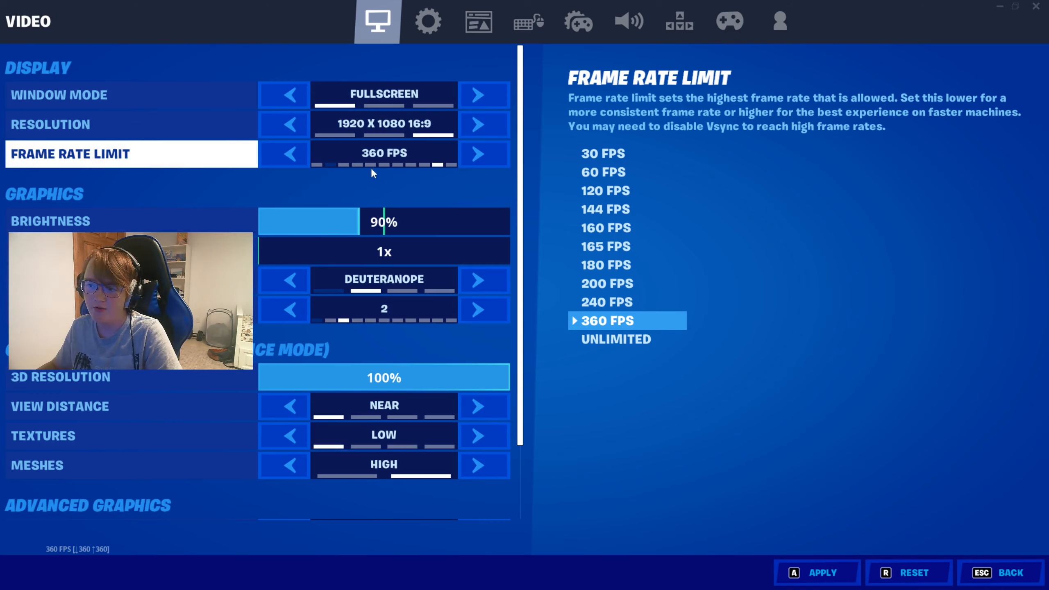
Lower the frame rate limit step by step to 60 FPS and raise it back to 360 FPS.
click(301, 157)
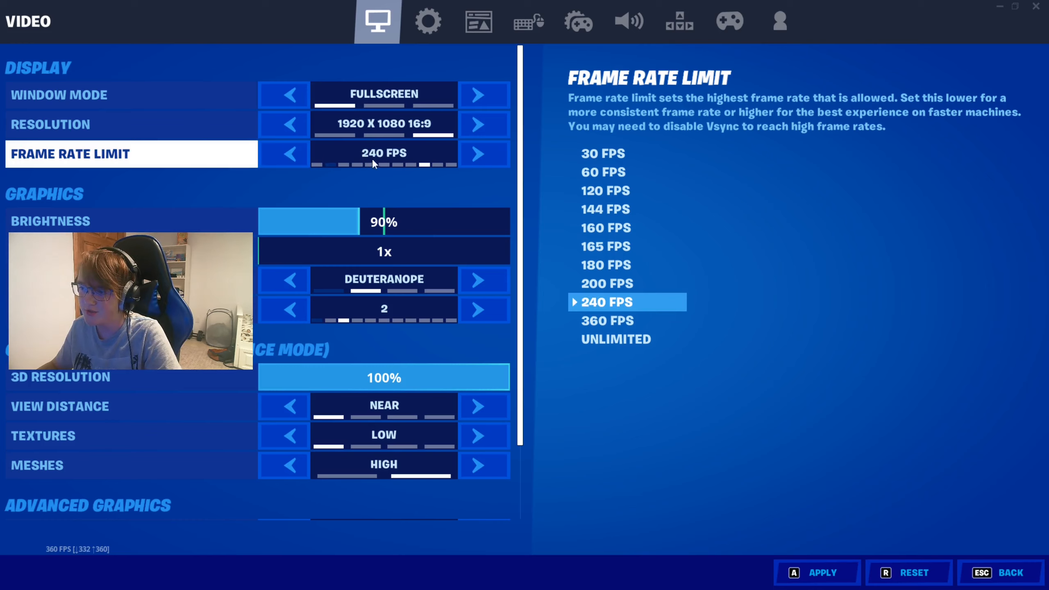
click(295, 156)
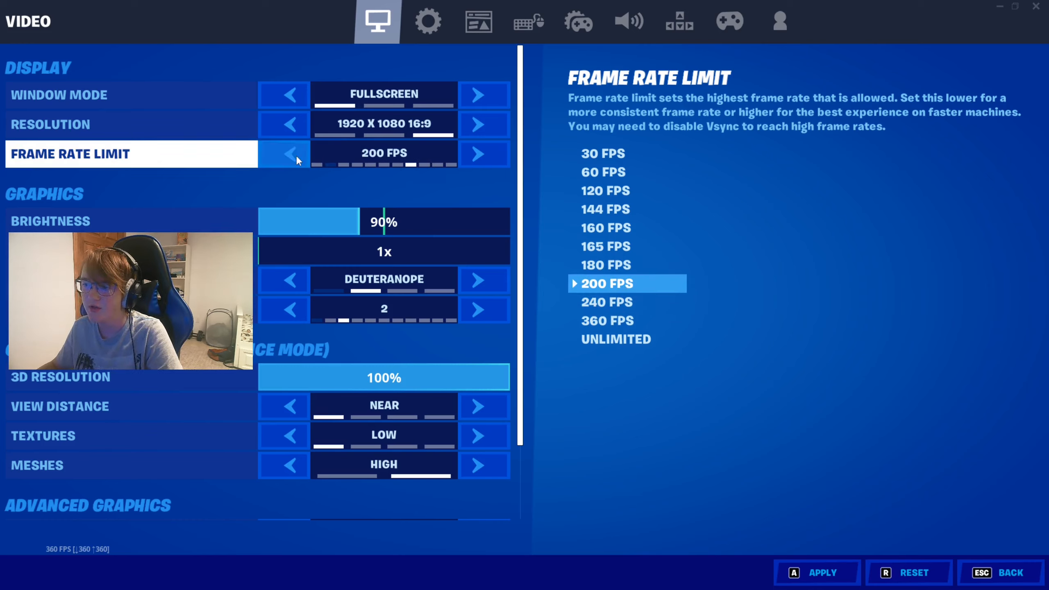
click(296, 155)
click(296, 156)
click(297, 154)
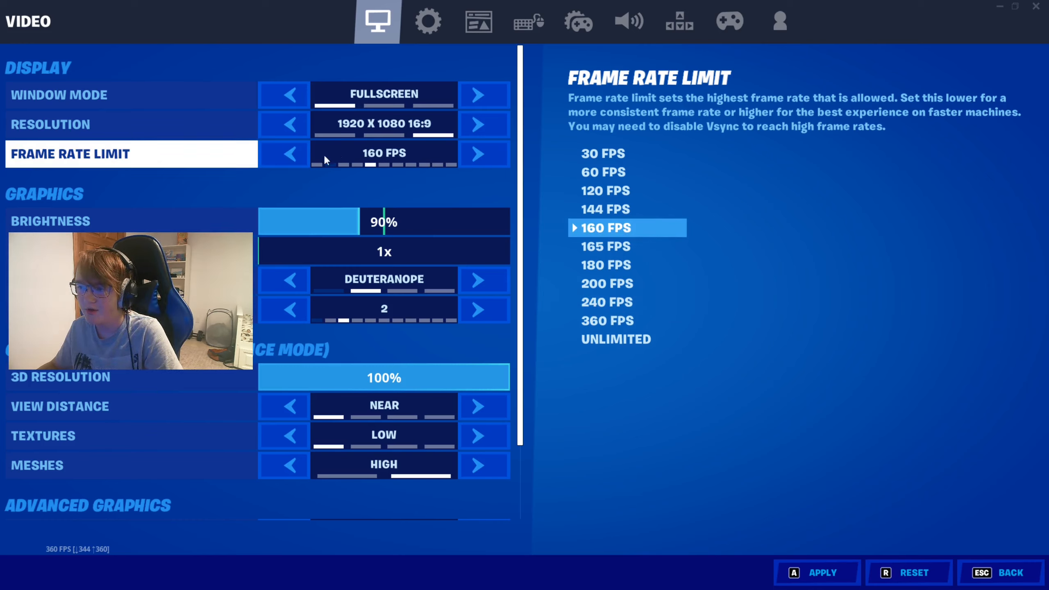
click(295, 155)
click(477, 153)
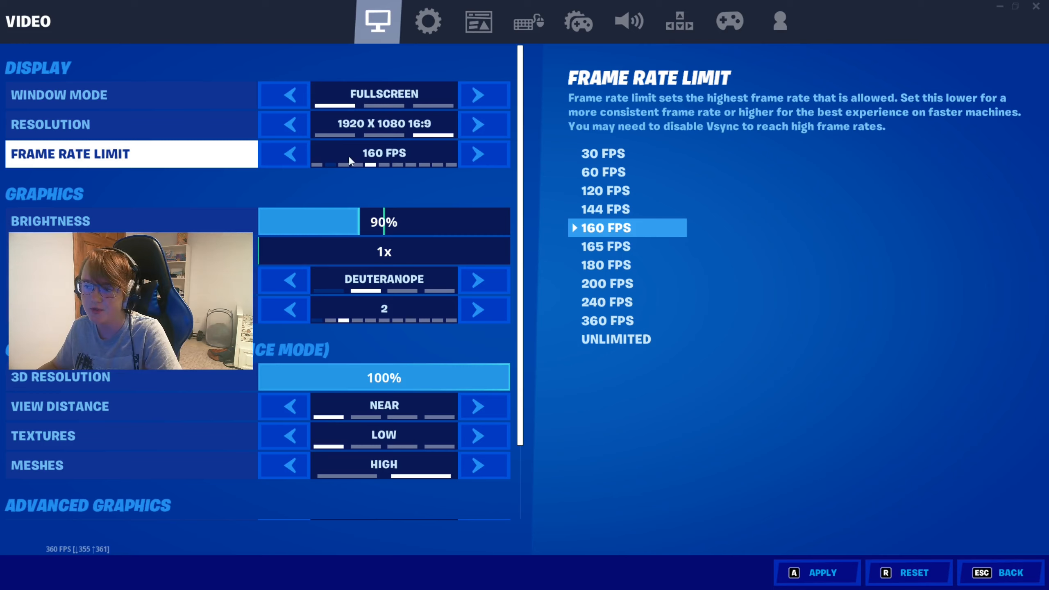
click(284, 152)
click(283, 151)
click(284, 152)
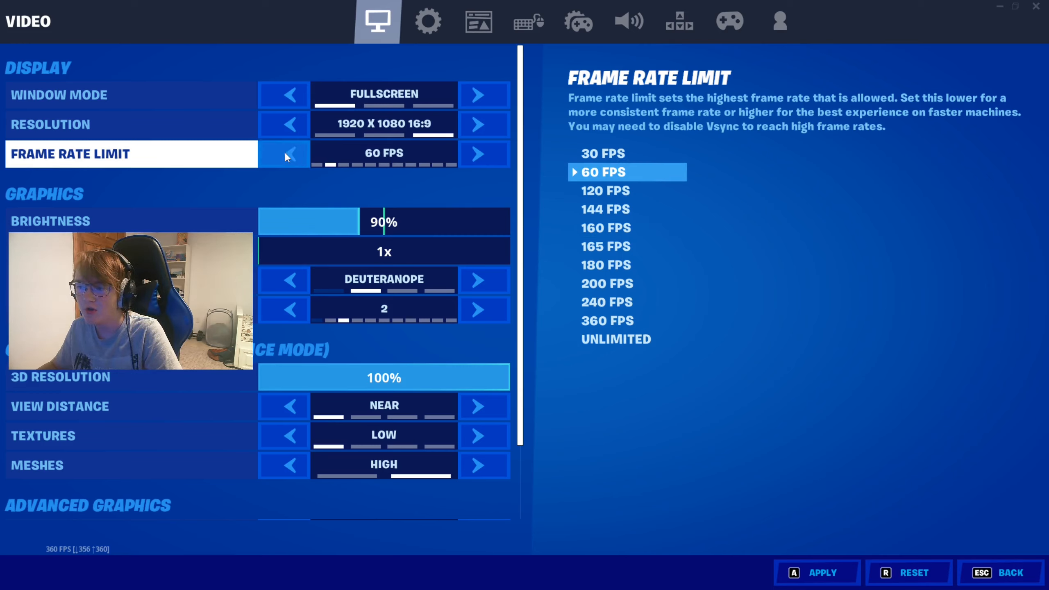
click(475, 153)
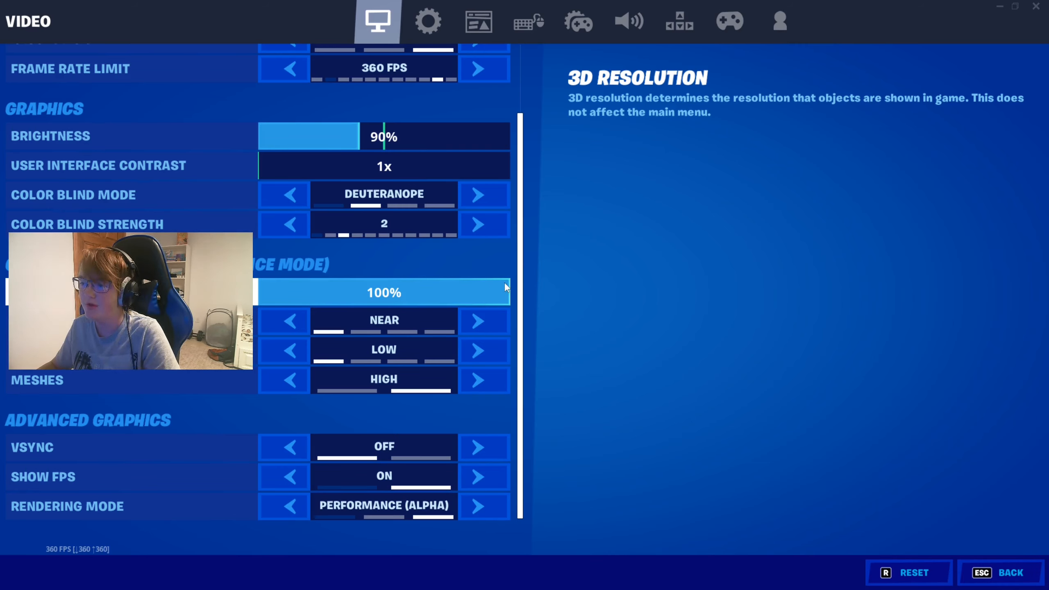
Set the 3D resolution to 100% and switch the textures to High and back to Low.
mouse_move(503, 289)
mouse_down()
mouse_move(468, 293)
mouse_move(516, 297)
mouse_up()
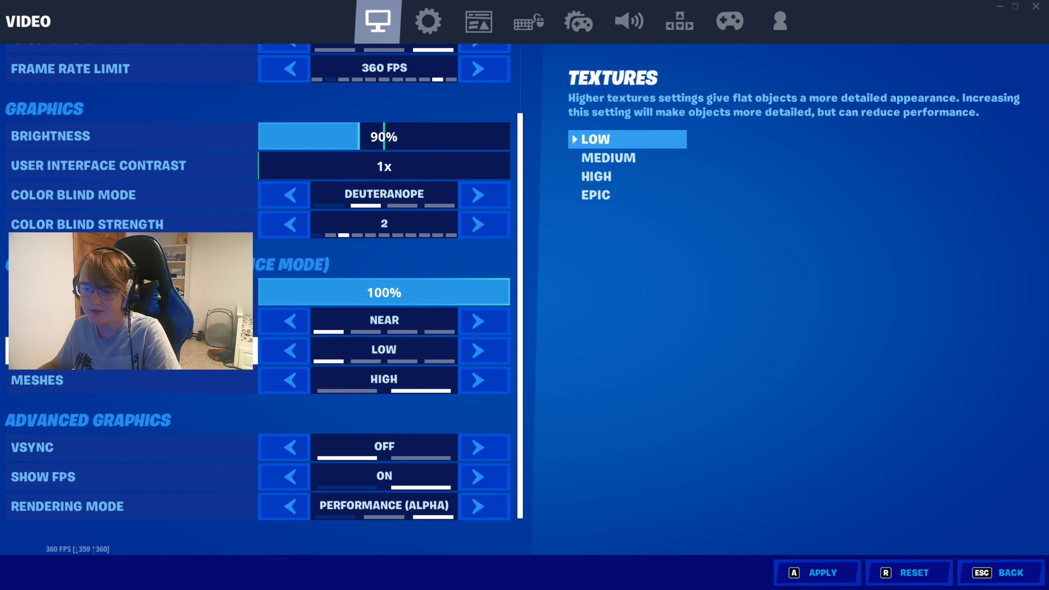
click(475, 351)
click(475, 351)
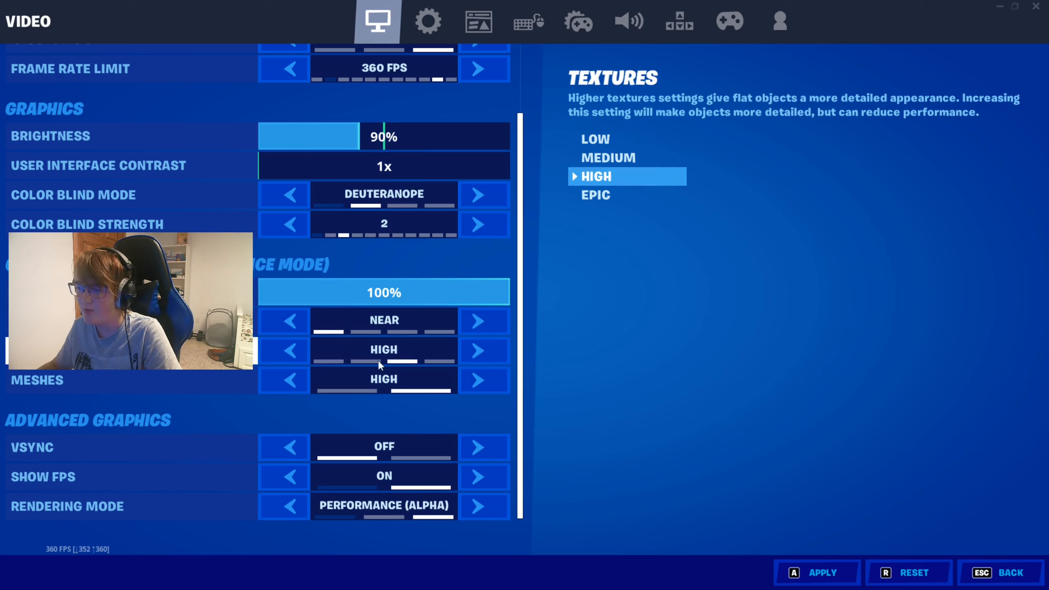
click(291, 352)
click(290, 354)
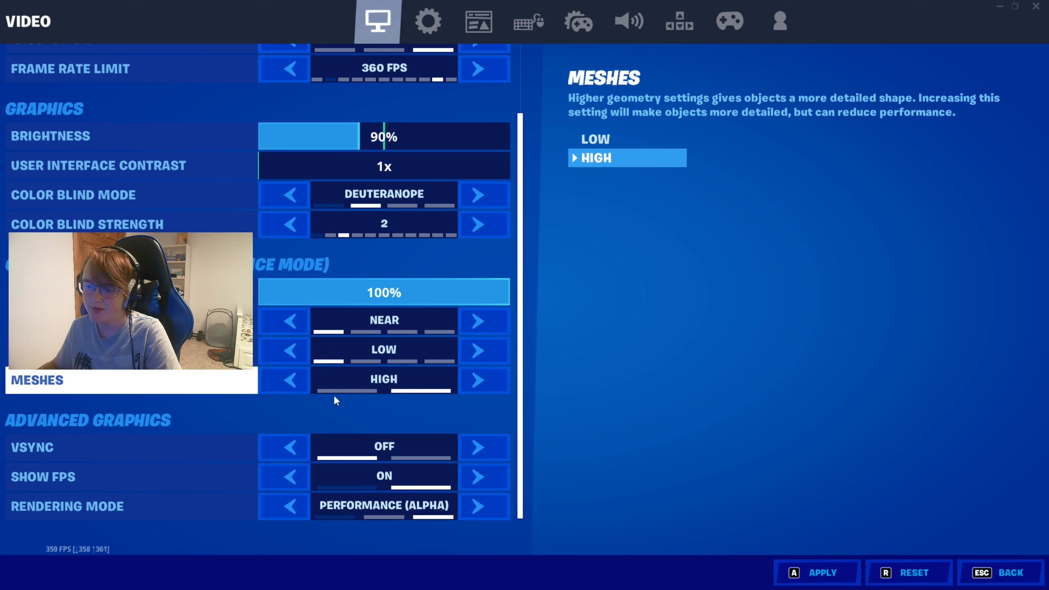
Switch the meshes setting between Low and High, ending on High.
click(295, 386)
click(467, 377)
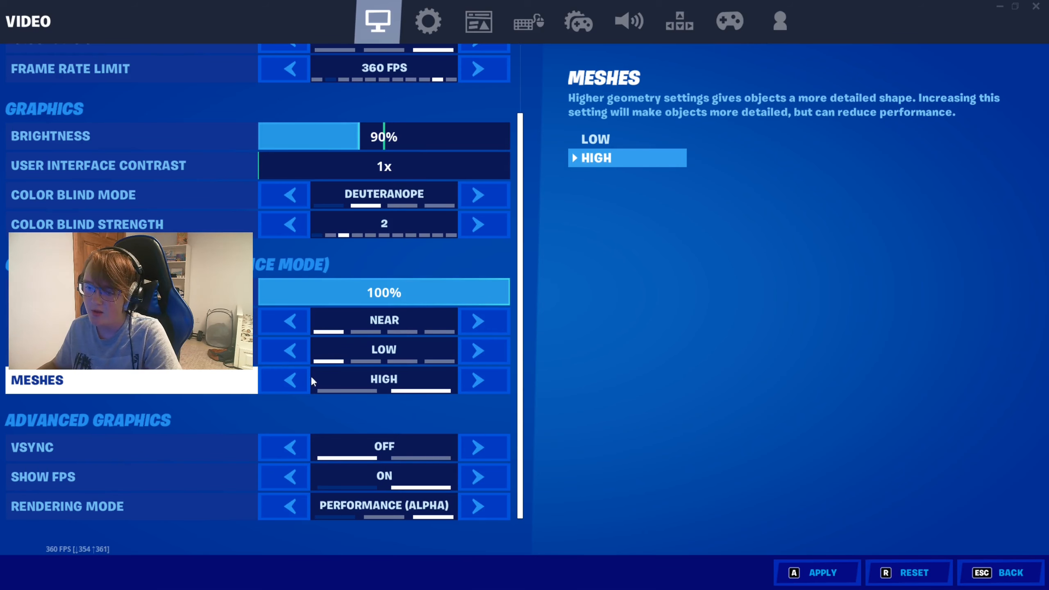
click(280, 385)
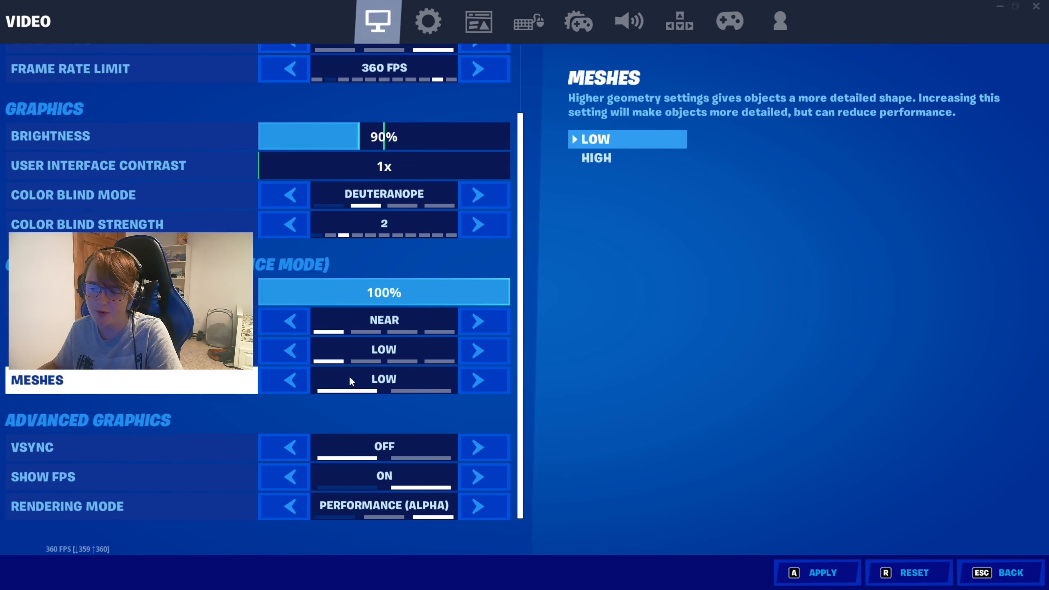
click(479, 384)
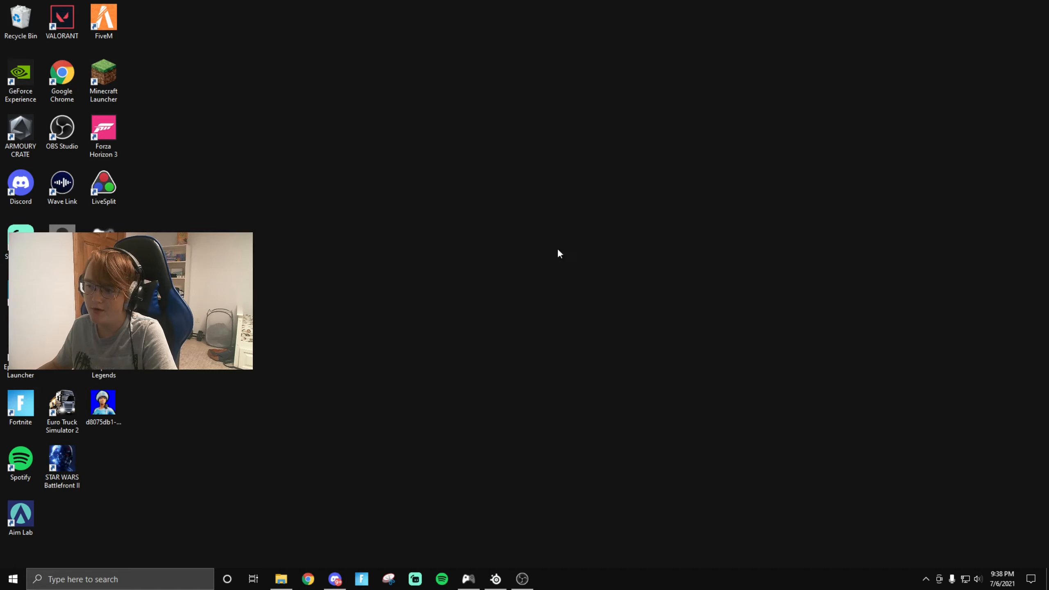
Switch to the NVIDIA Control Panel and choose to use the advanced 3D image settings for the image preview.
right_click(400, 240)
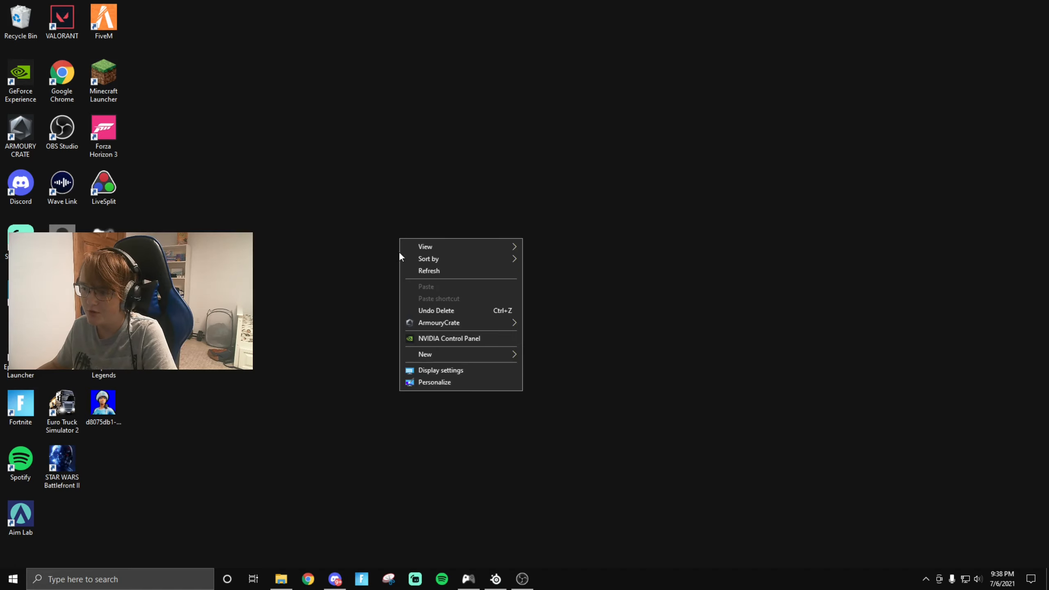
click(425, 340)
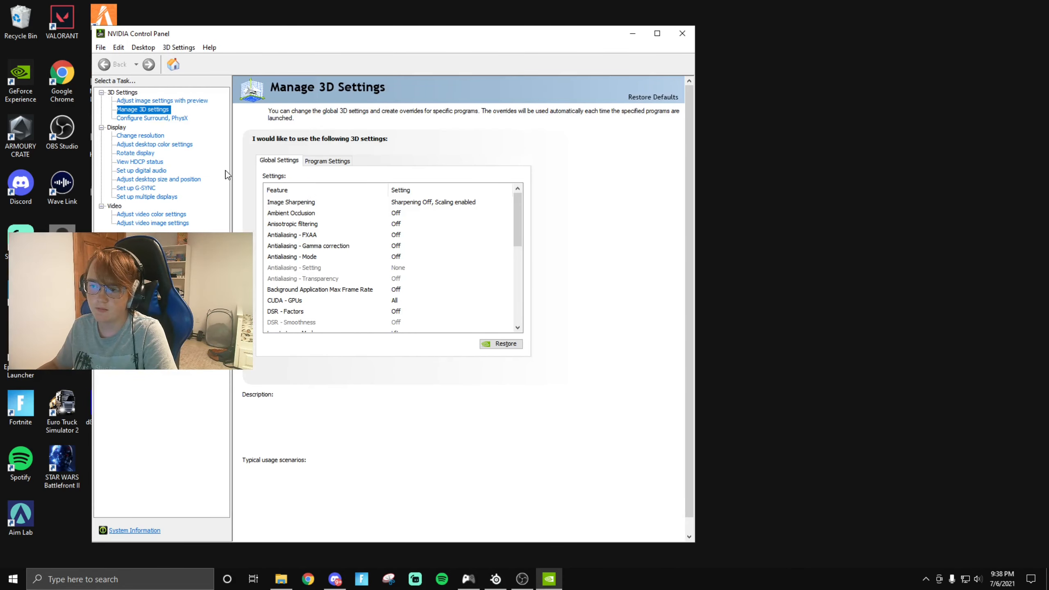
click(157, 102)
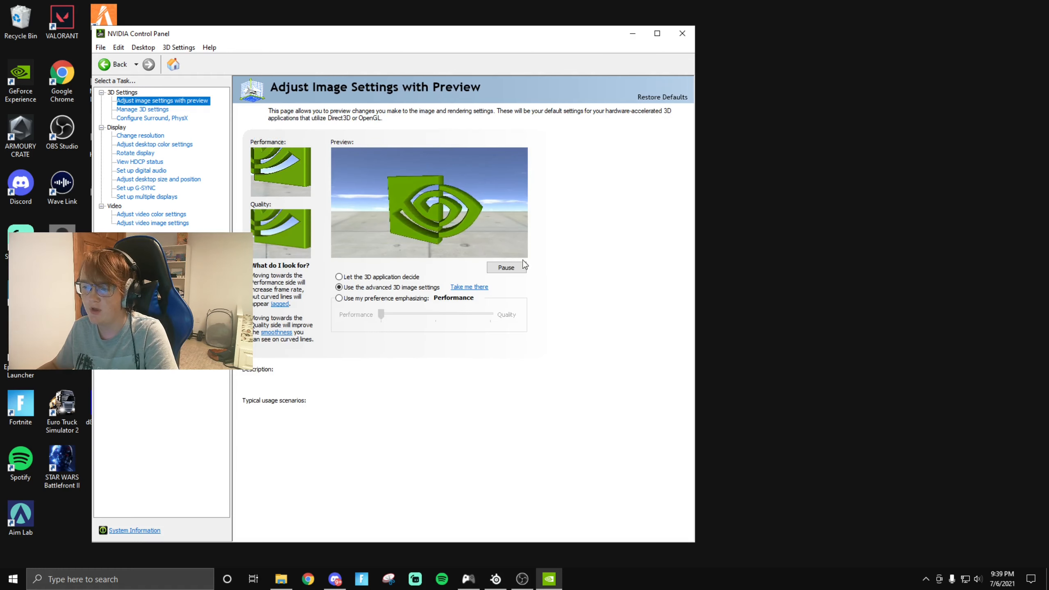
click(339, 288)
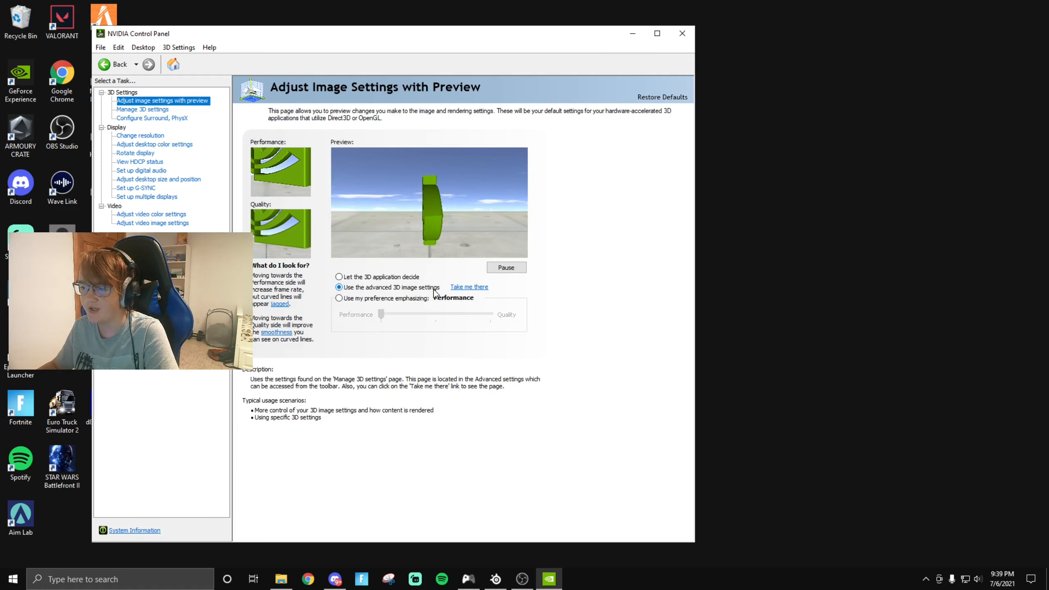
Review the global 3D settings, including Monitor Technology and Multi-Frame Sampled AA (MFAA).
click(145, 109)
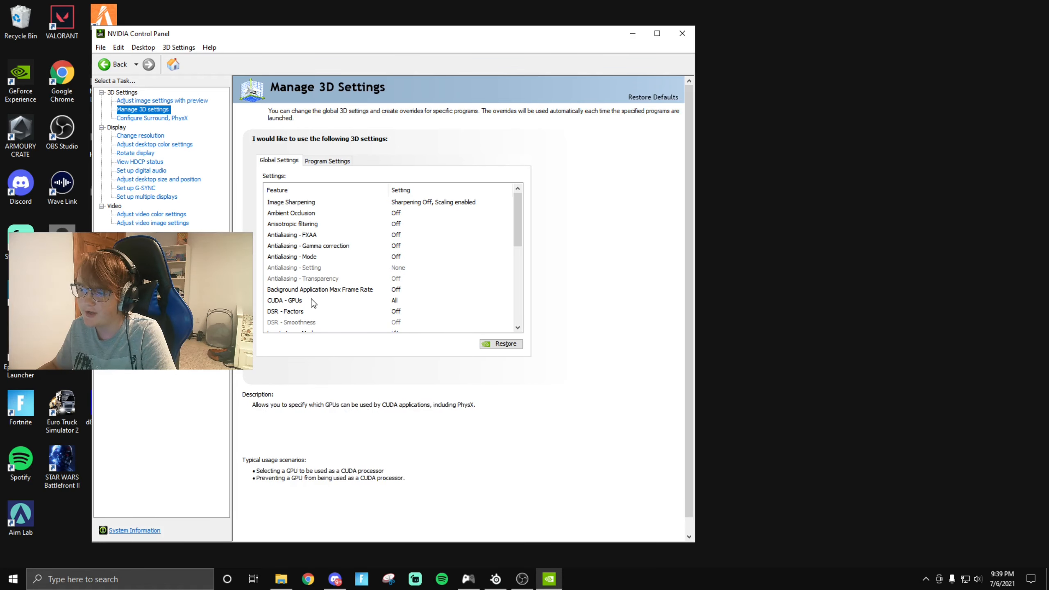
scroll(312, 304, down, 2)
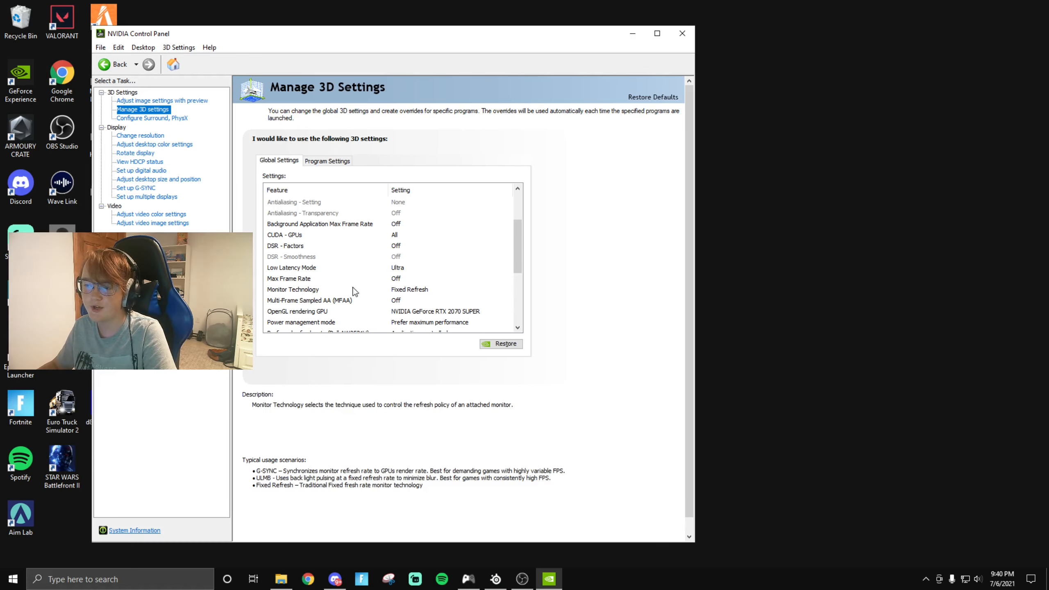
click(409, 292)
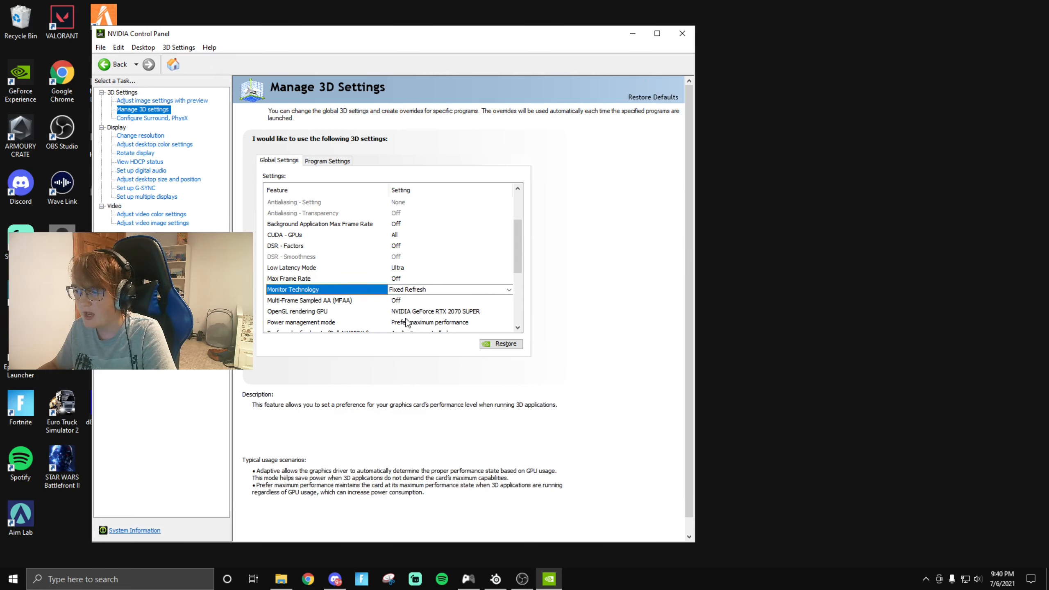
click(268, 301)
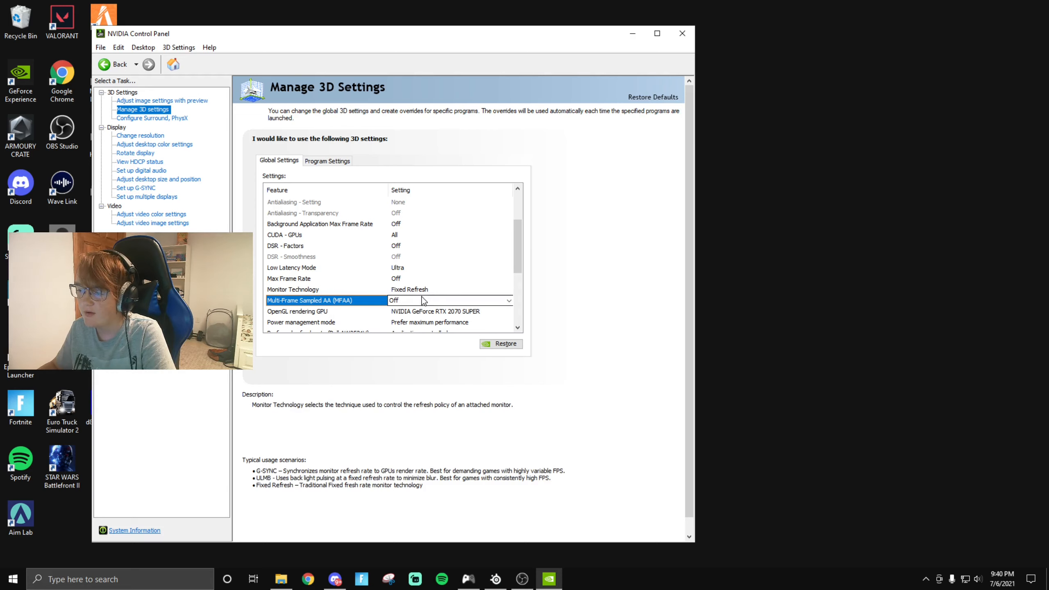
scroll(347, 312, down, 2)
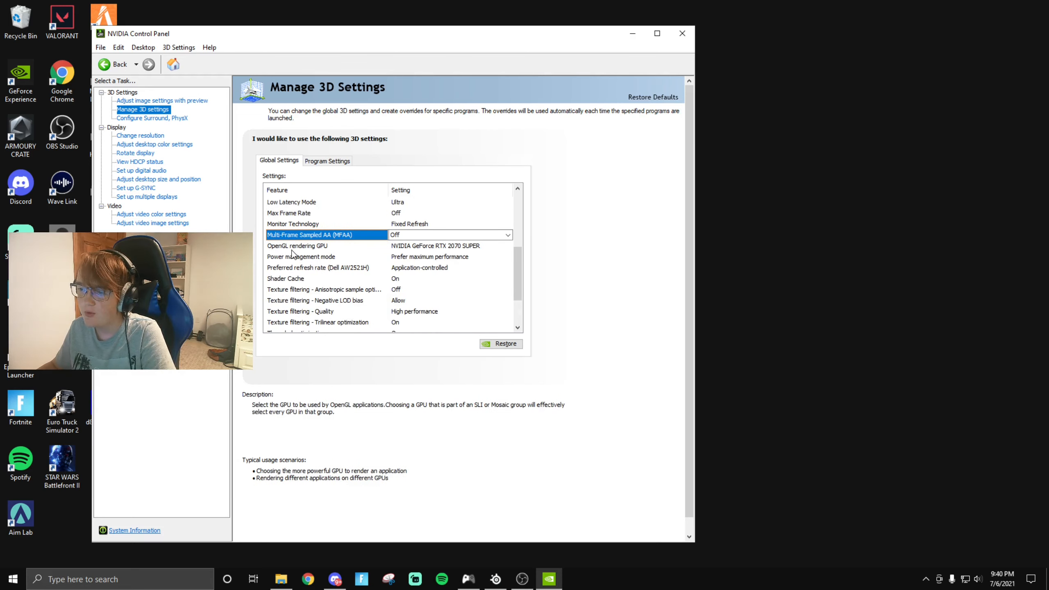
Inspect the available choices for the OpenGL rendering GPU in the global 3D settings.
click(404, 247)
click(399, 247)
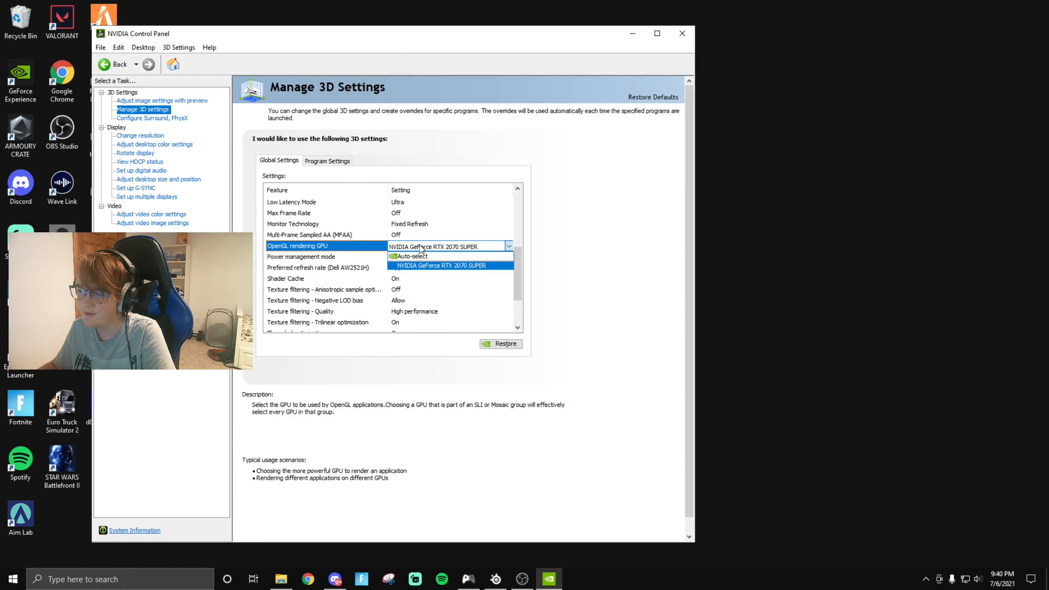
click(533, 254)
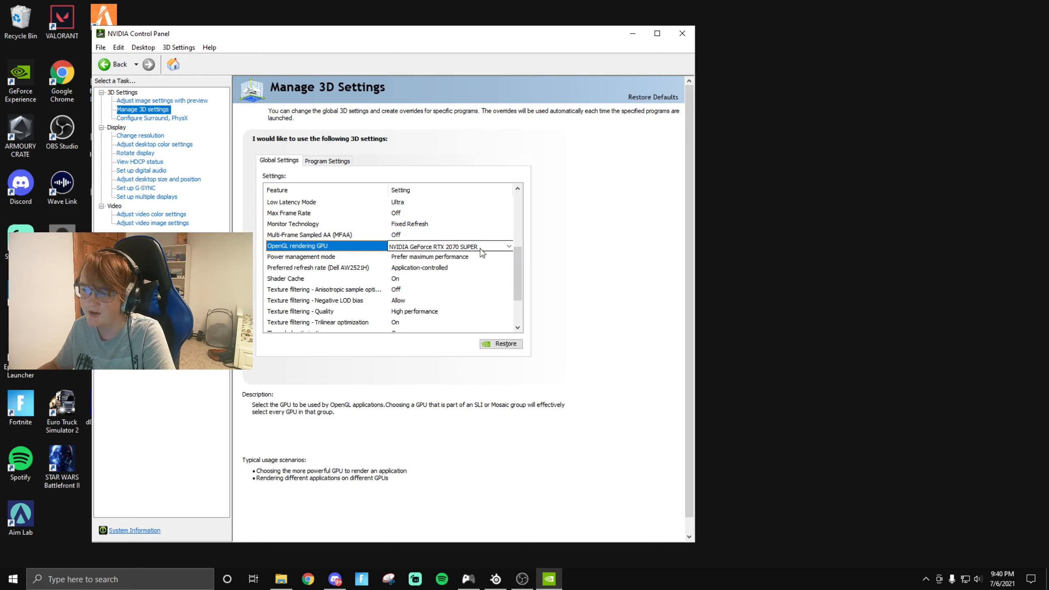
click(454, 249)
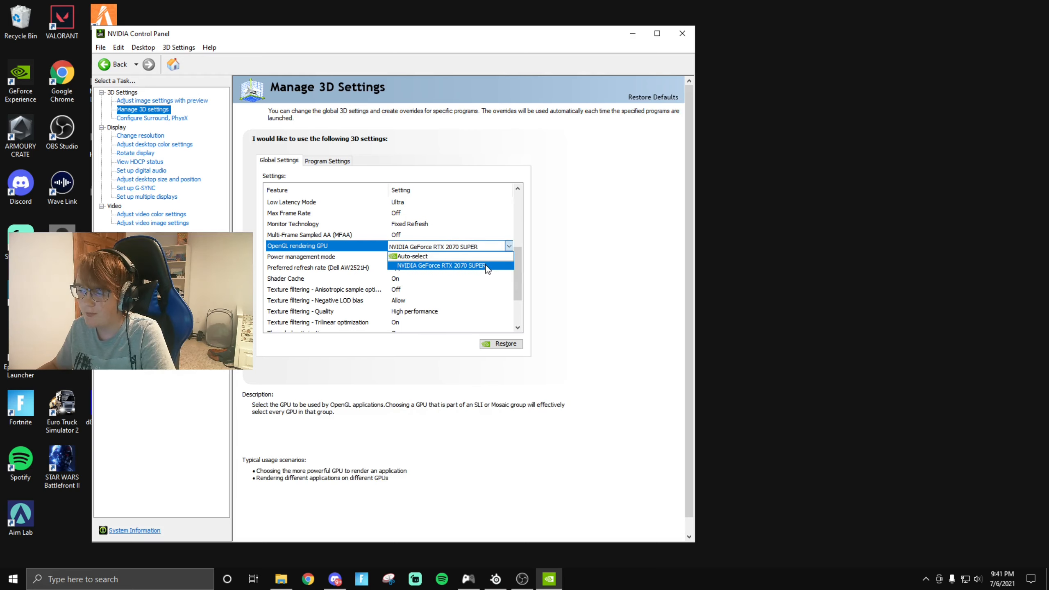
click(561, 249)
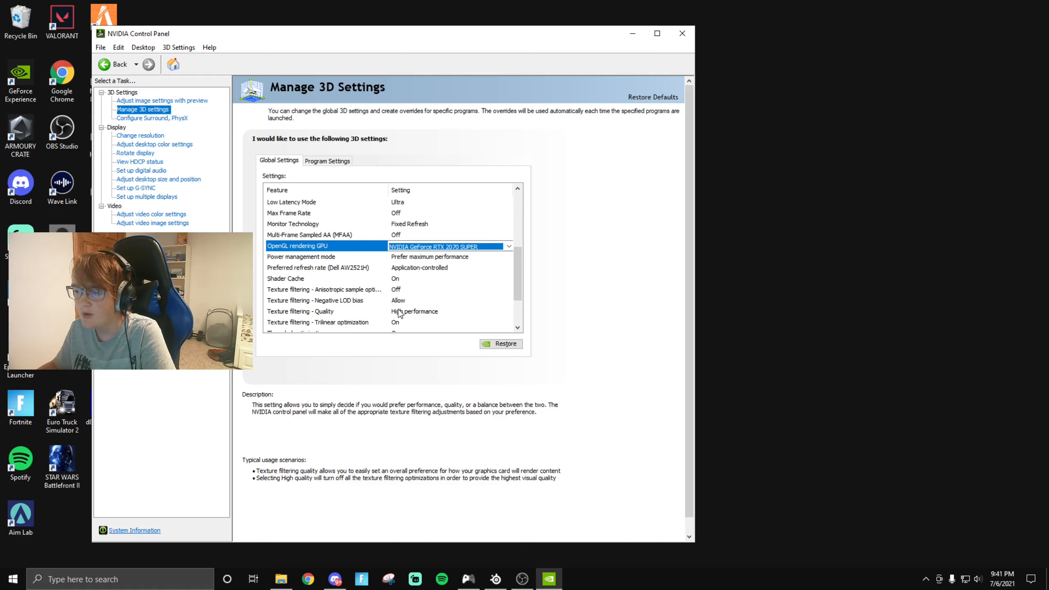
Set the texture filtering quality to High performance, review the remaining 3D settings and close the NVIDIA Control Panel.
click(414, 312)
click(415, 314)
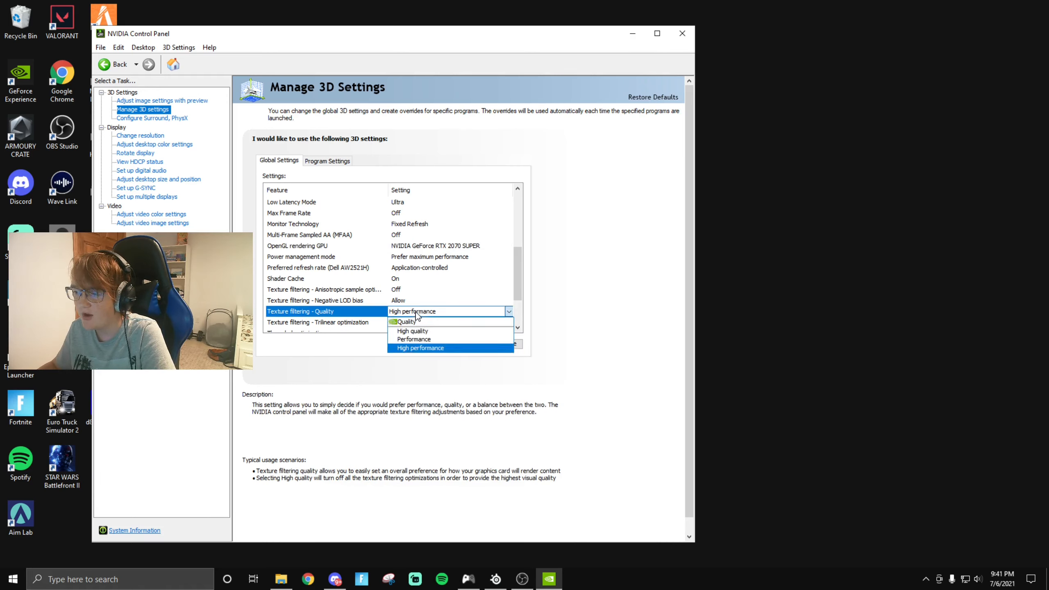
click(413, 347)
scroll(347, 292, down, 2)
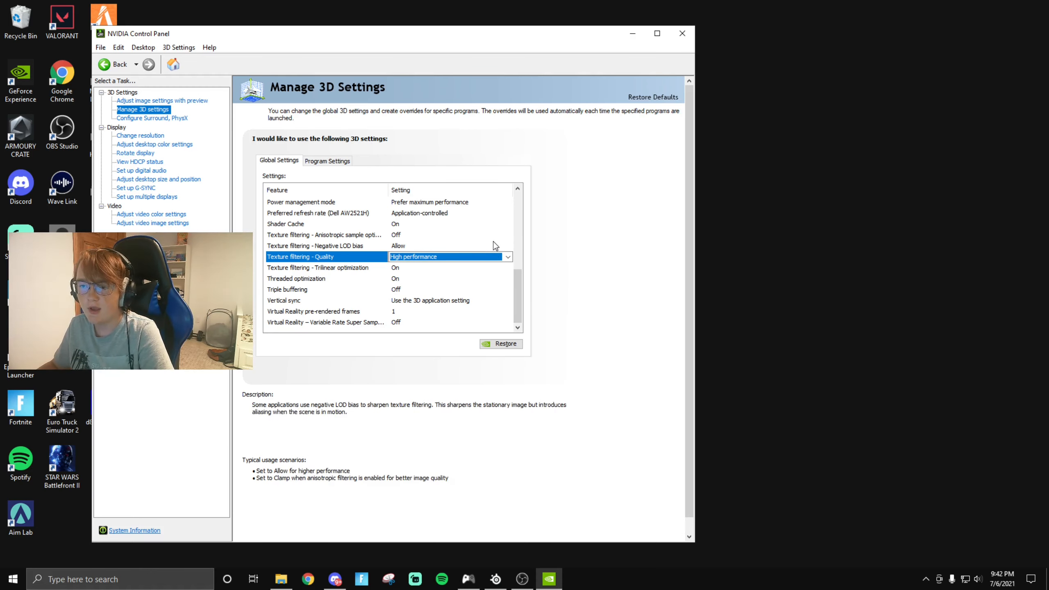
click(555, 155)
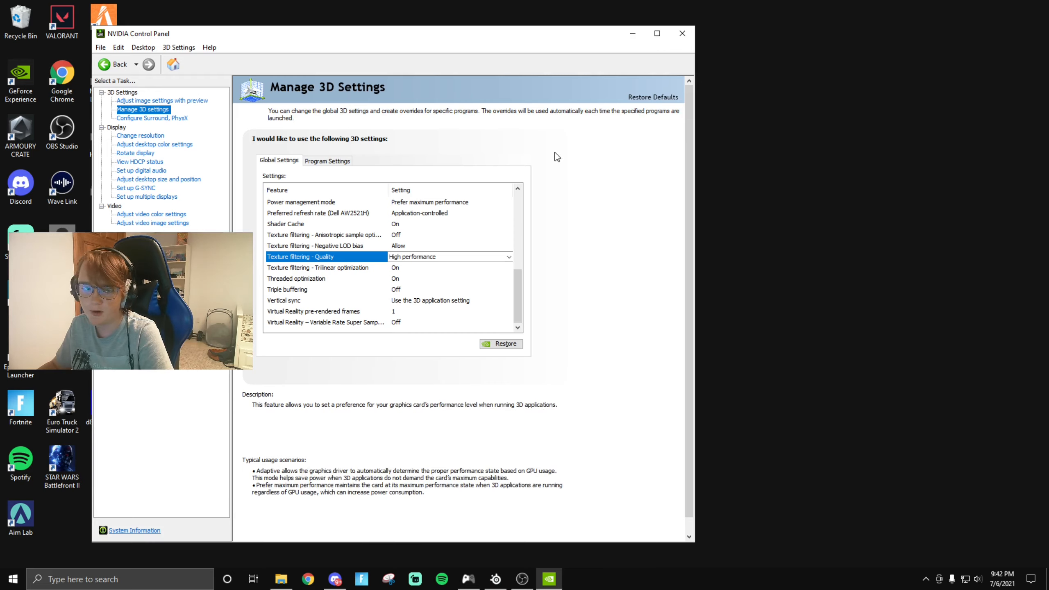
click(681, 34)
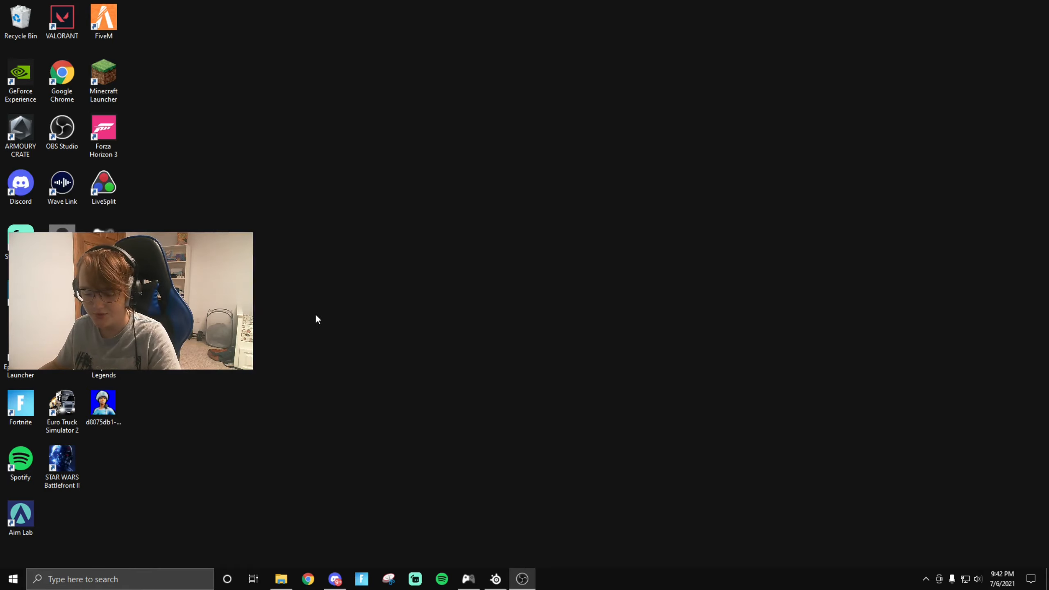
Switch to Windows Settings and open the network adapter options under Network & Internet.
key(super+i)
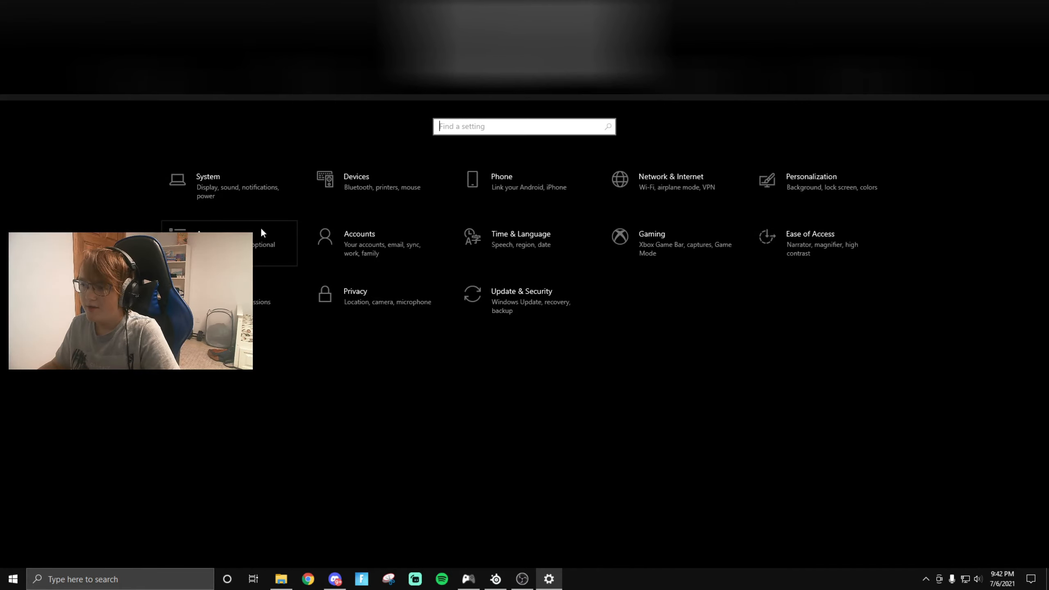
click(655, 186)
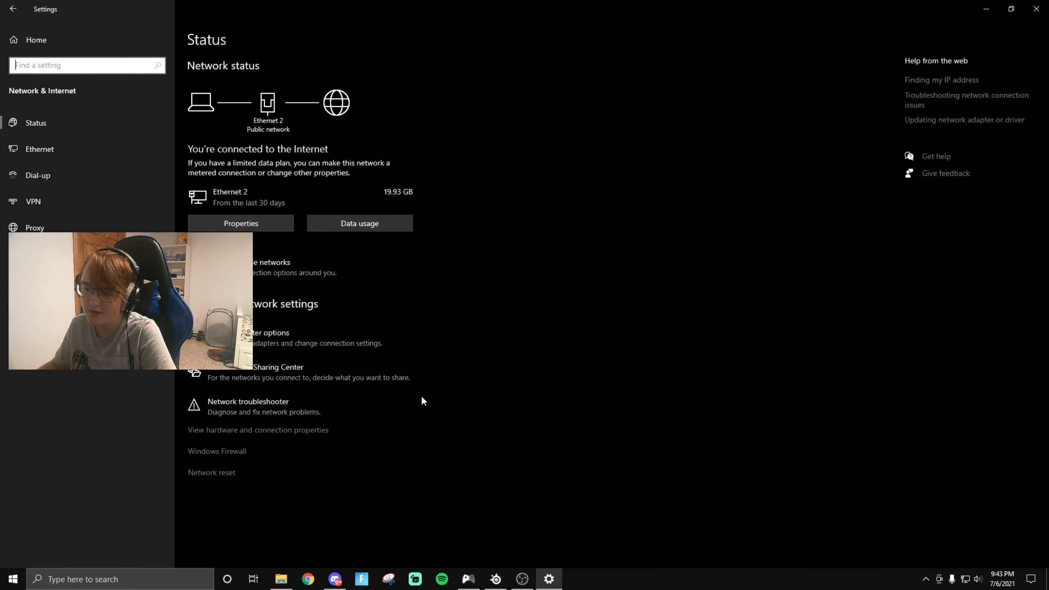
click(253, 341)
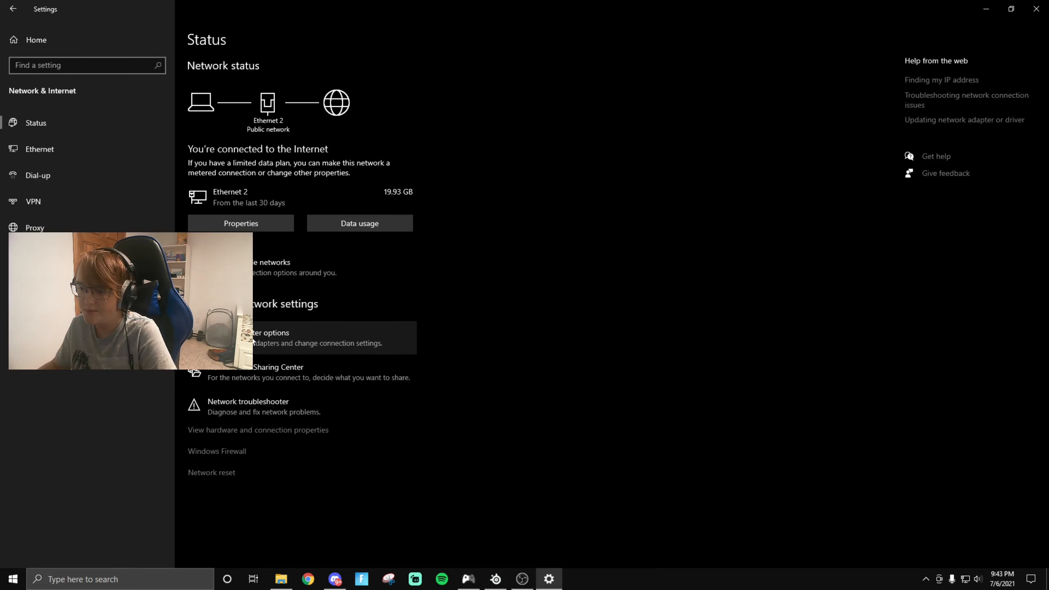
Open the properties of the Ethernet 2 network connection.
click(264, 189)
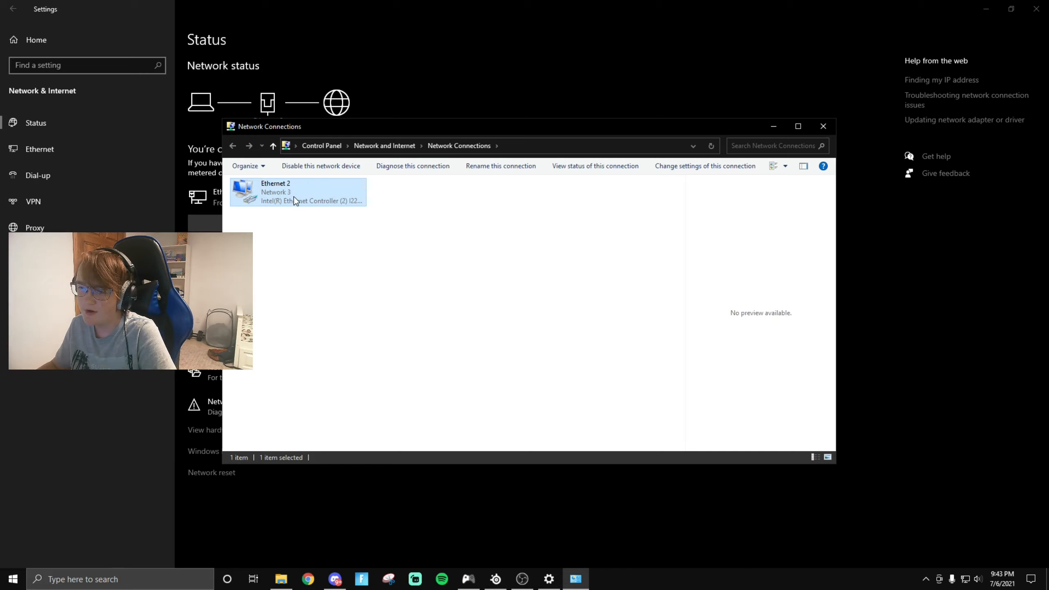
right_click(363, 243)
click(311, 239)
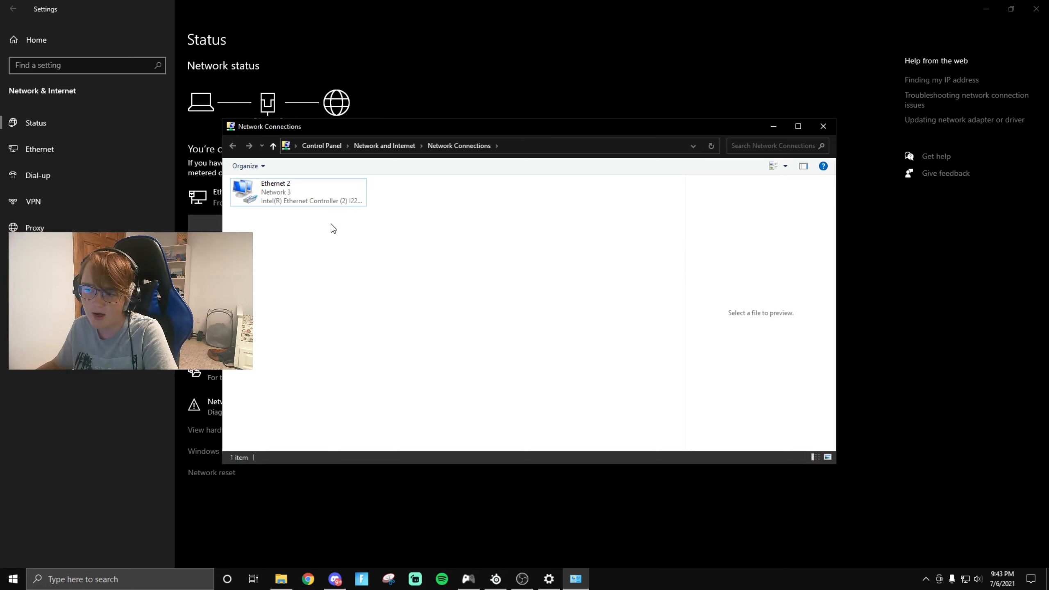
right_click(345, 193)
click(339, 298)
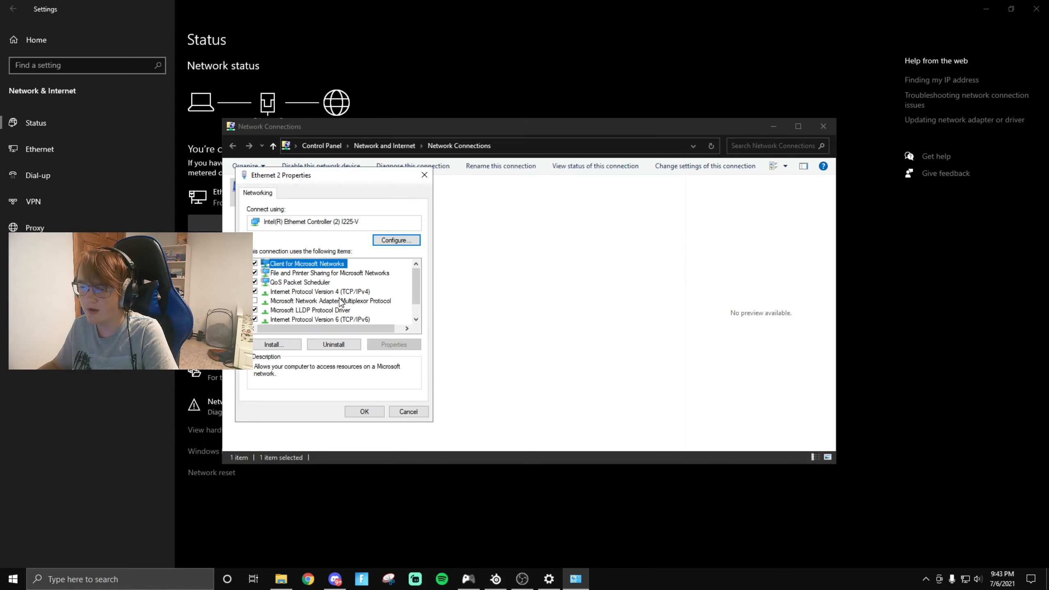
Open the configuration of the Intel Ethernet Controller (2) I225-V, move its window clear and show its advanced properties.
click(396, 240)
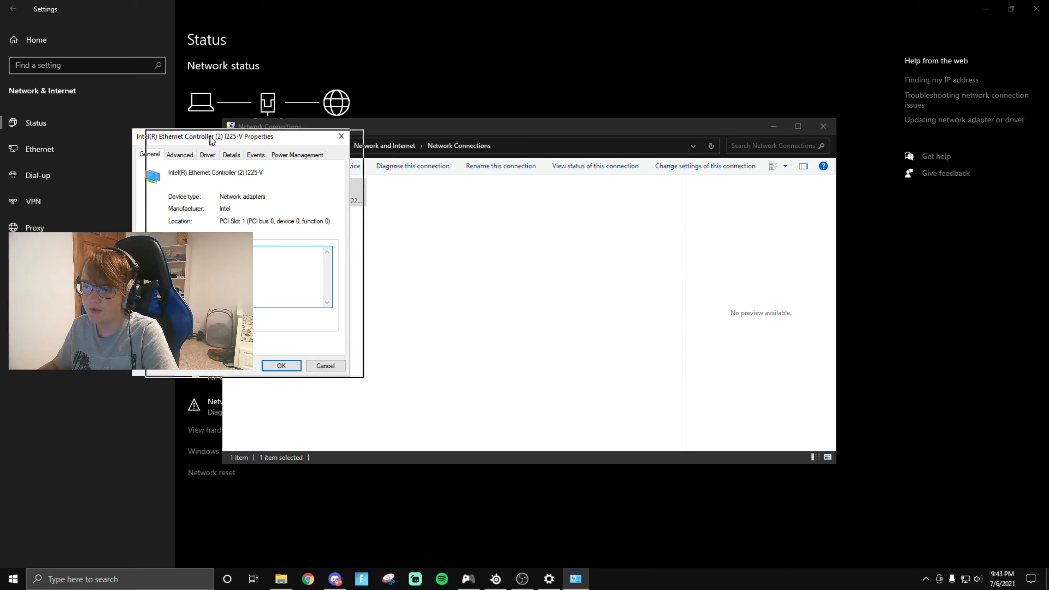
drag(196, 137, 510, 141)
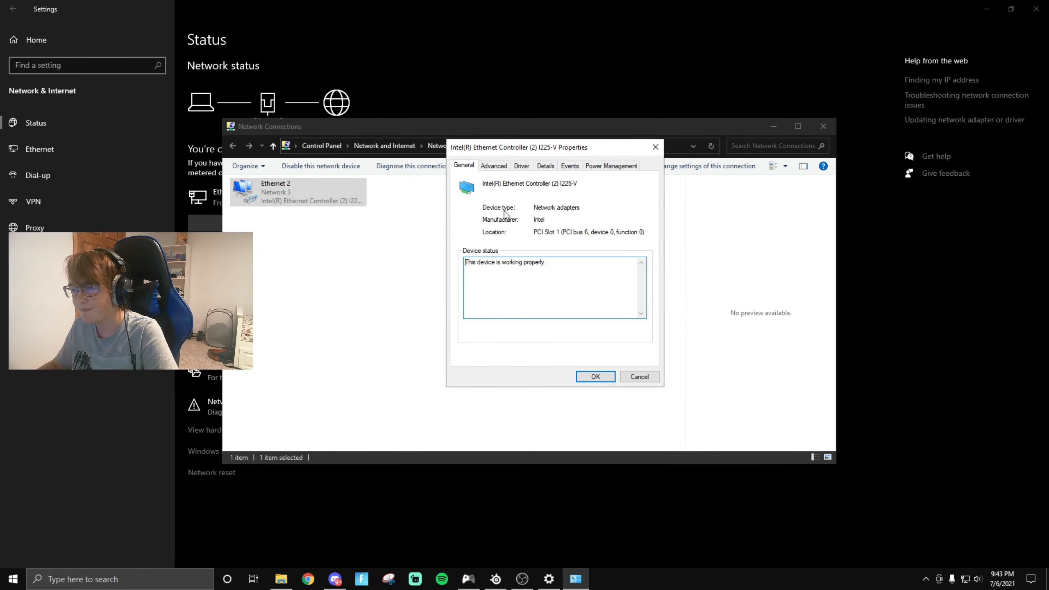
click(491, 166)
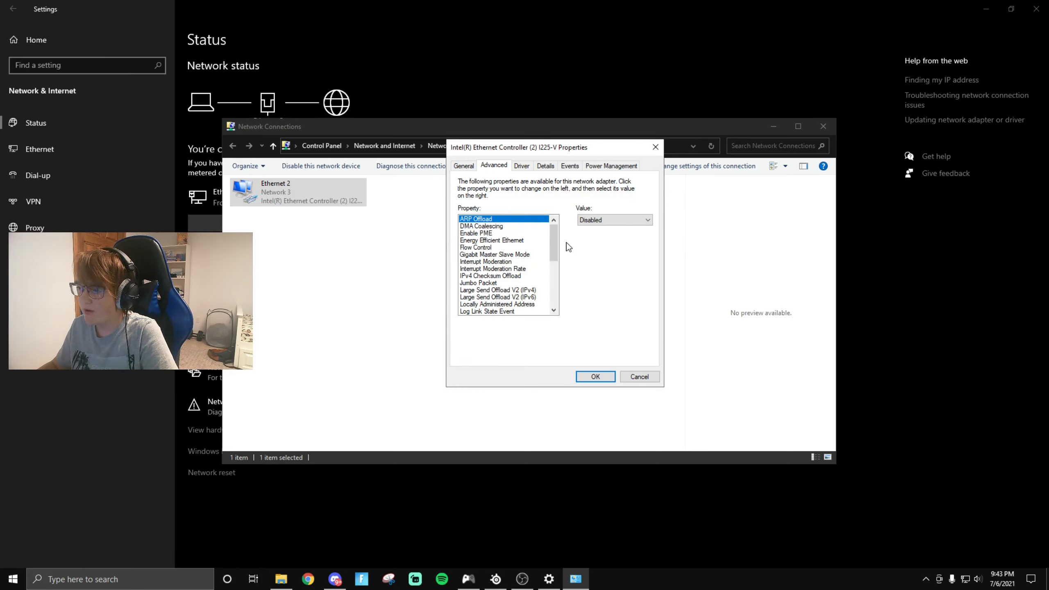
drag(554, 232, 574, 200)
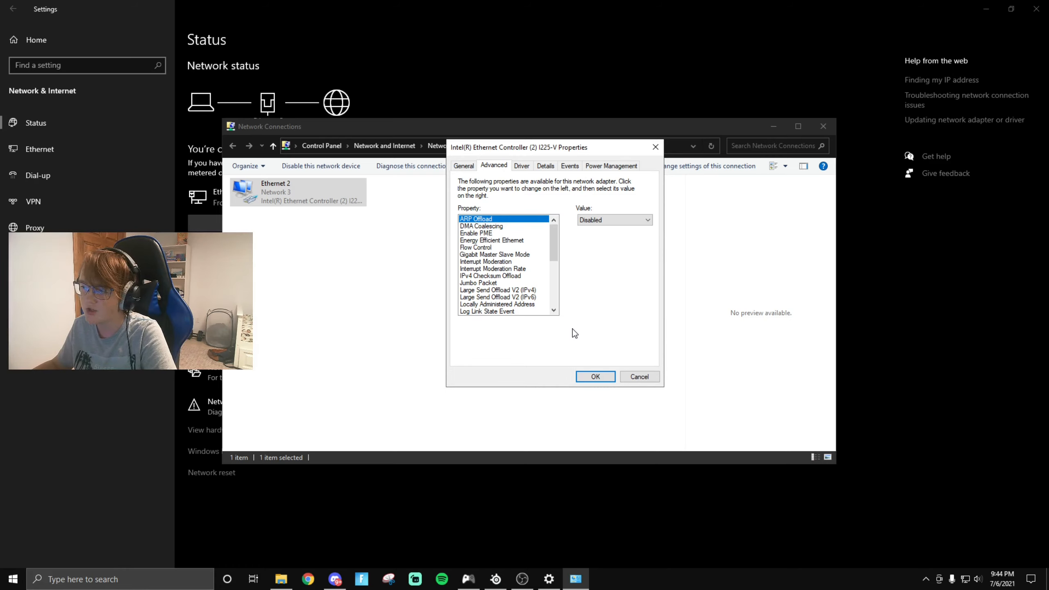
Review the adapter's advanced properties from DMA Coalescing through Interrupt Moderation Rate.
click(475, 226)
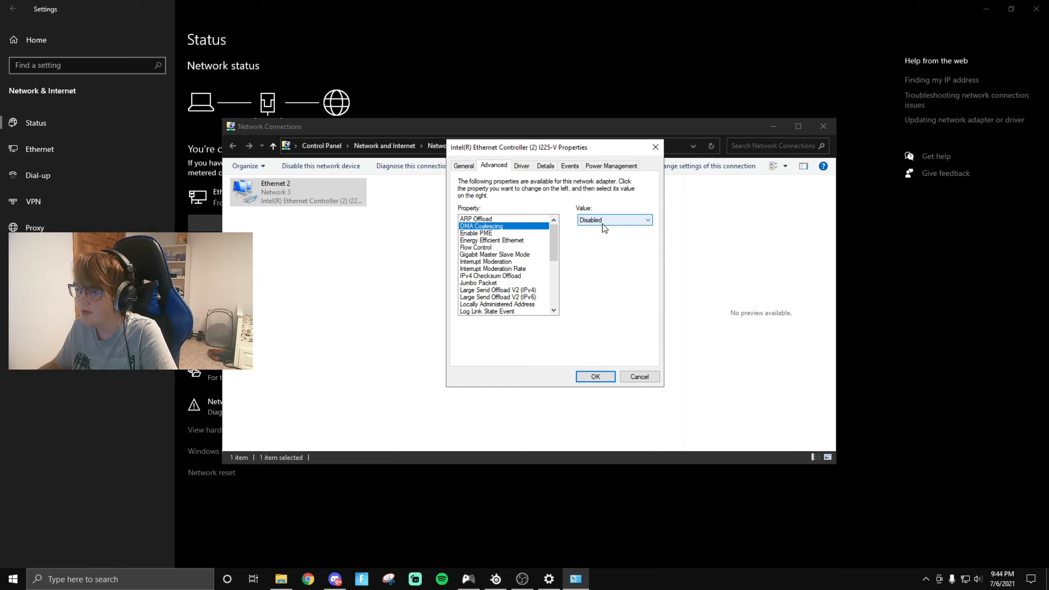
click(487, 233)
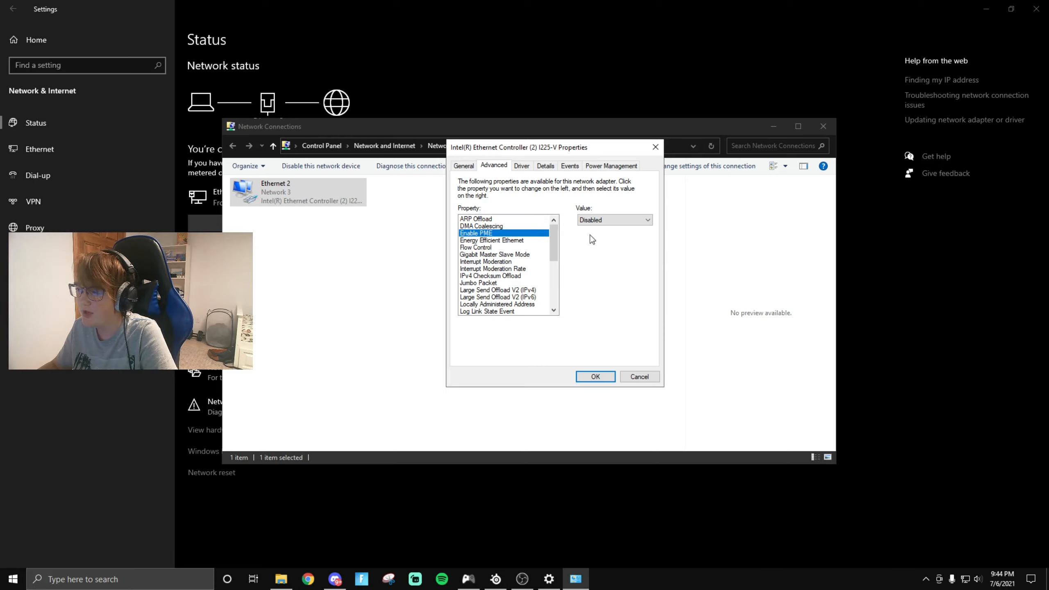
click(508, 241)
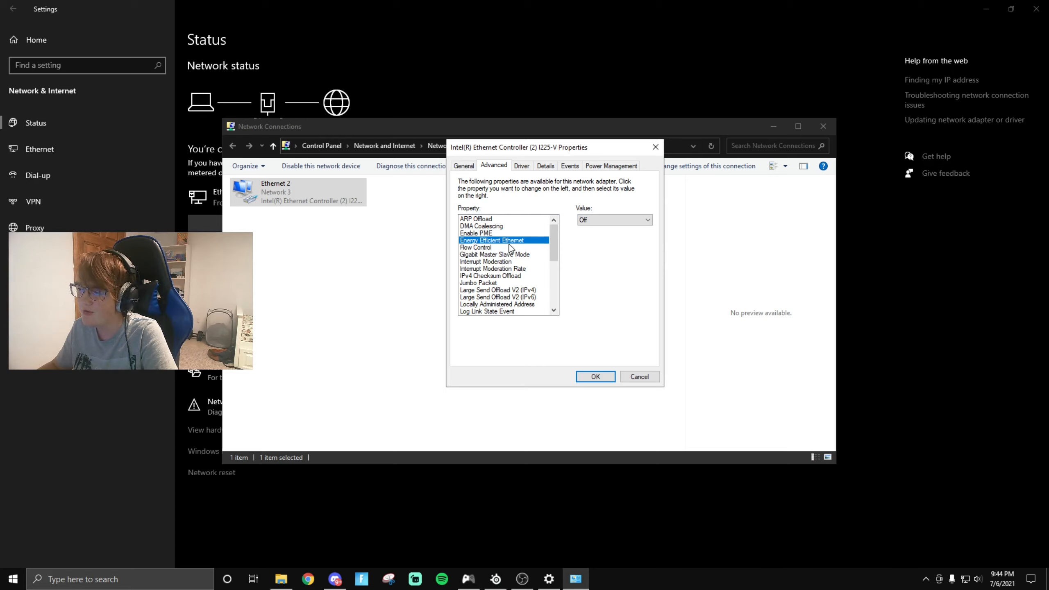
click(478, 248)
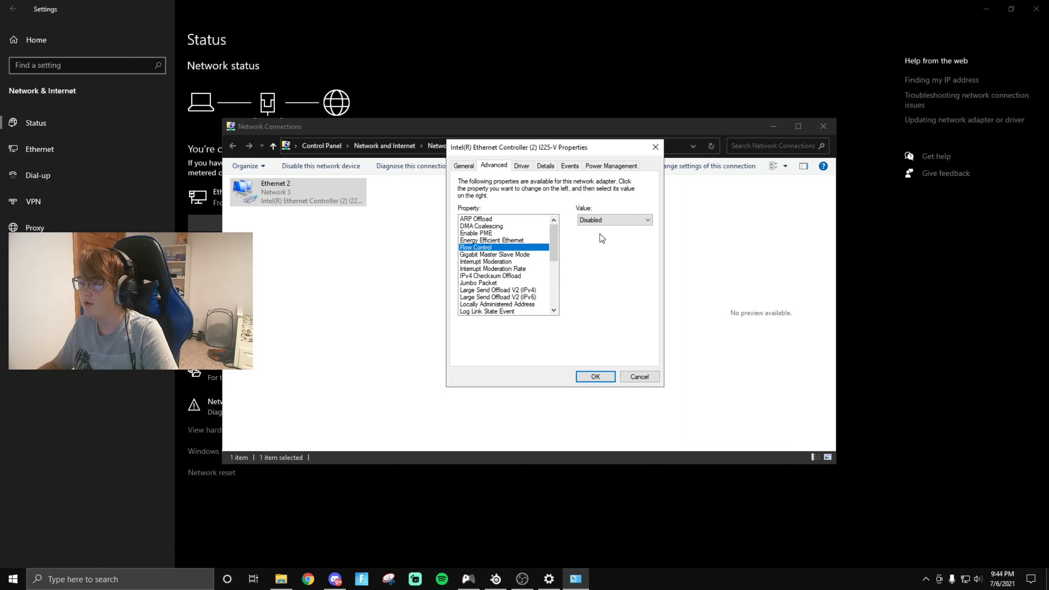
click(486, 255)
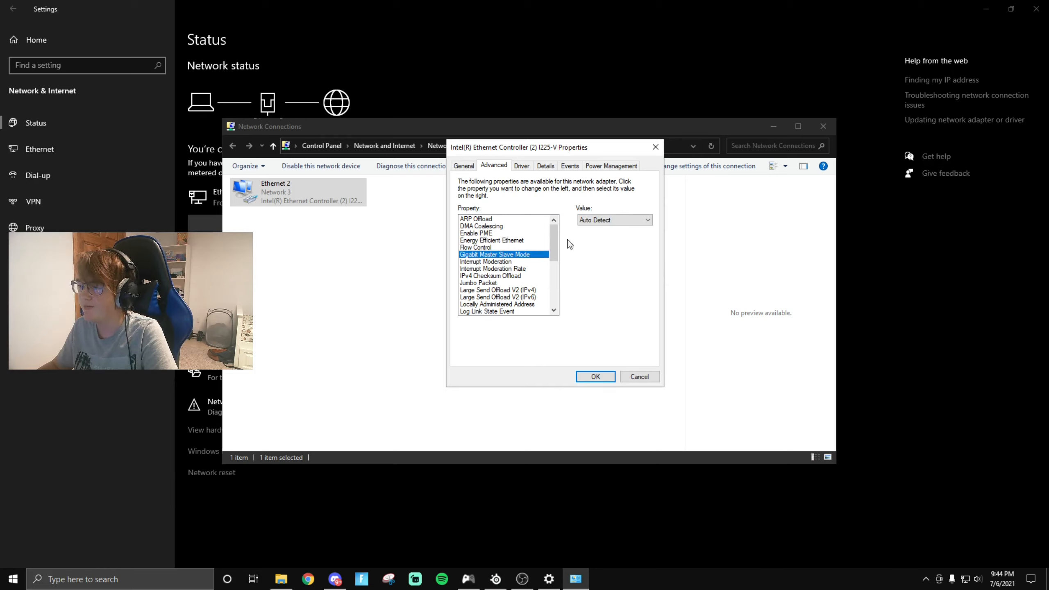
click(479, 262)
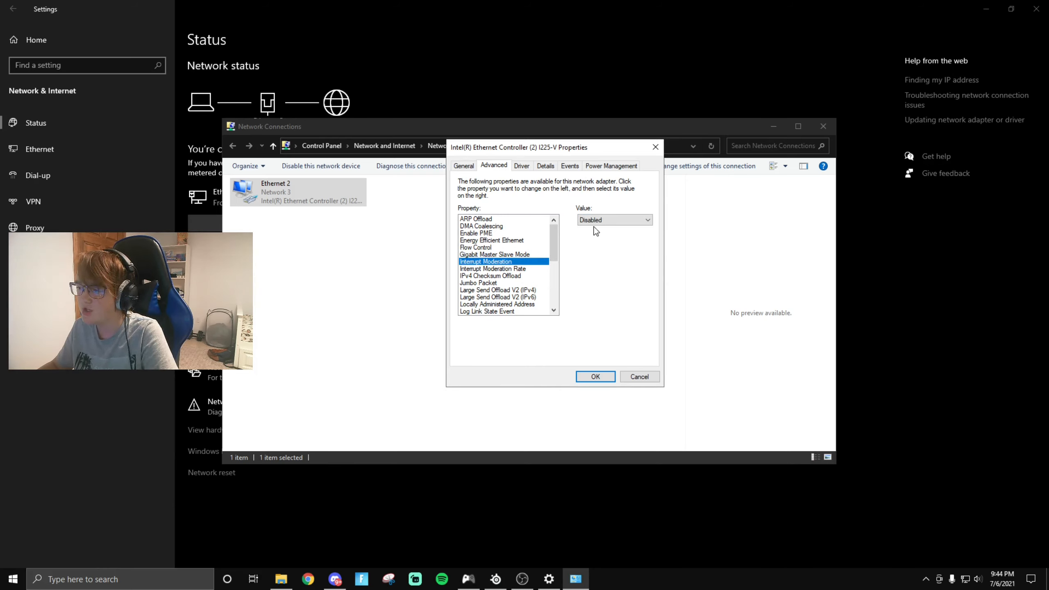
click(497, 269)
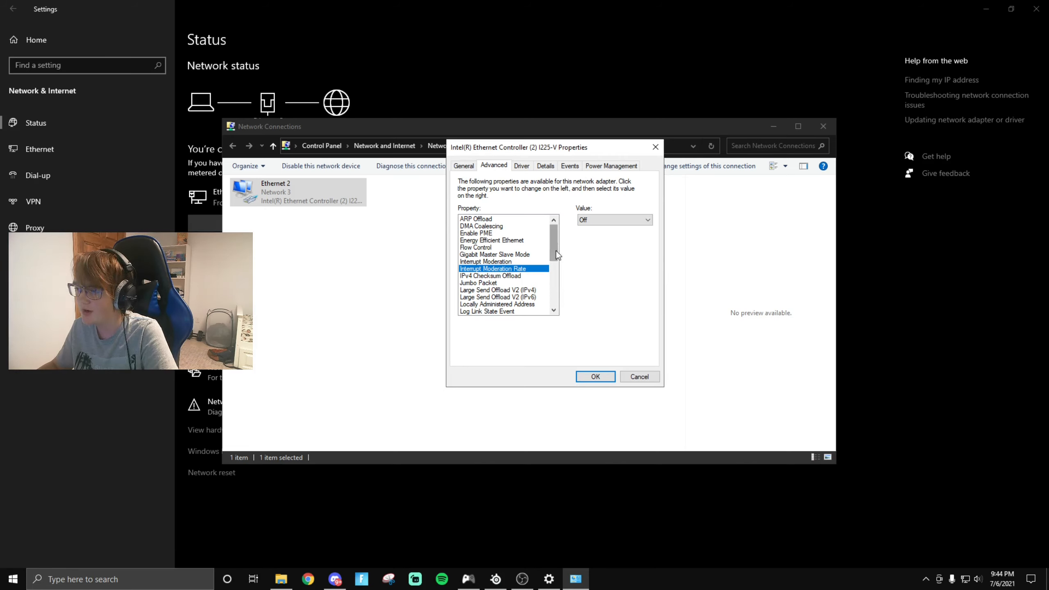
Review the adapter's advanced properties from IPv4 Checksum Offload through Log Link State Event.
click(502, 276)
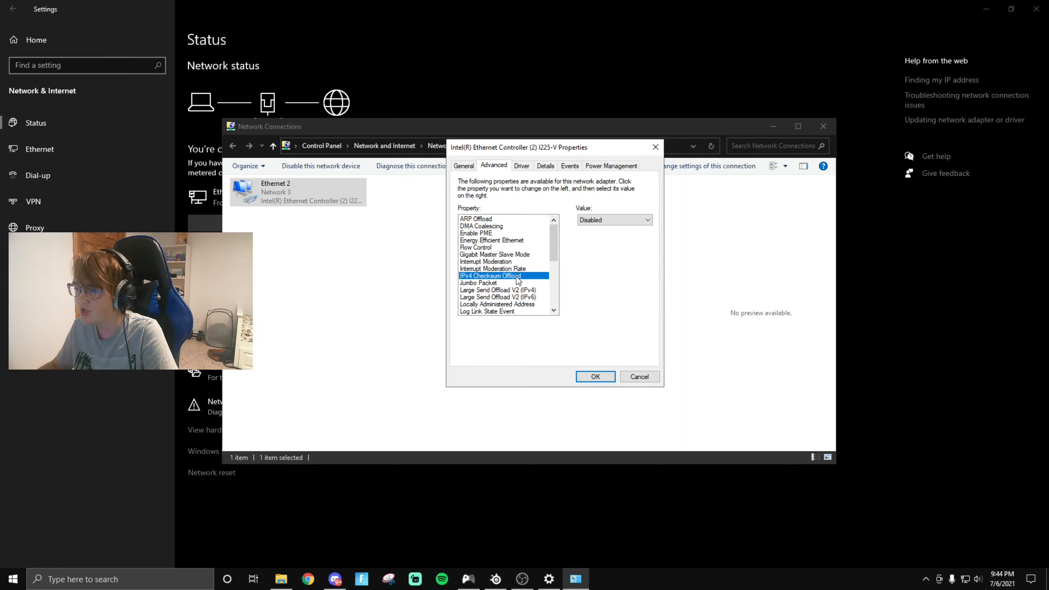
click(476, 282)
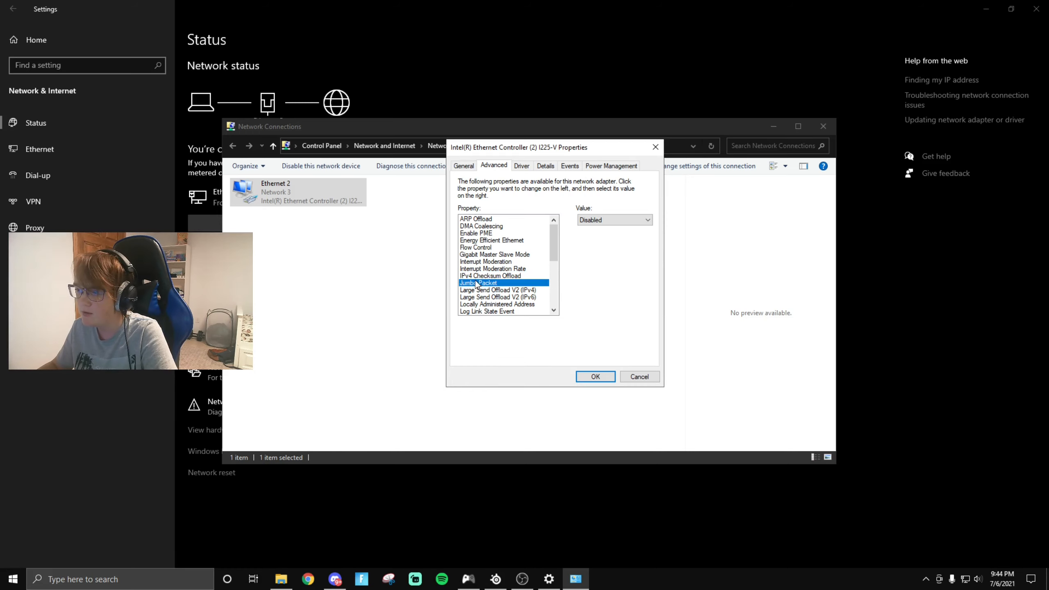
click(501, 291)
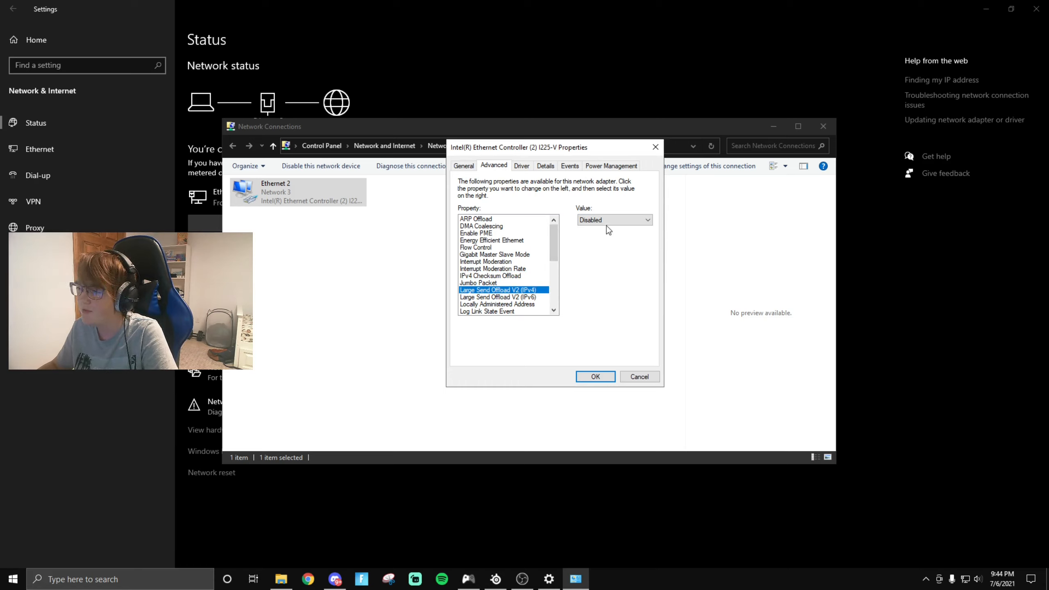
click(513, 298)
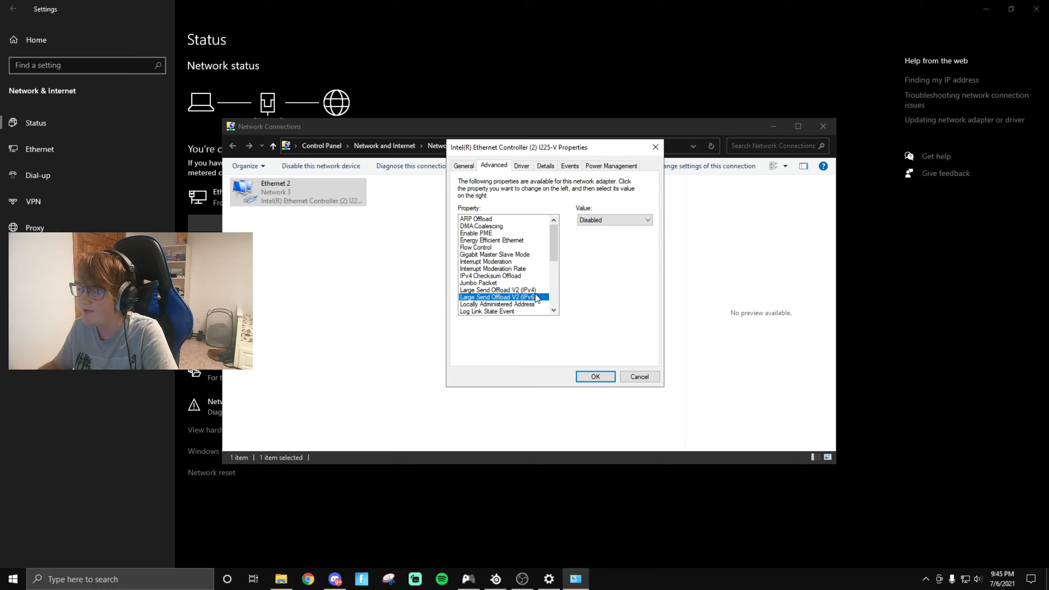
scroll(466, 301, down, 3)
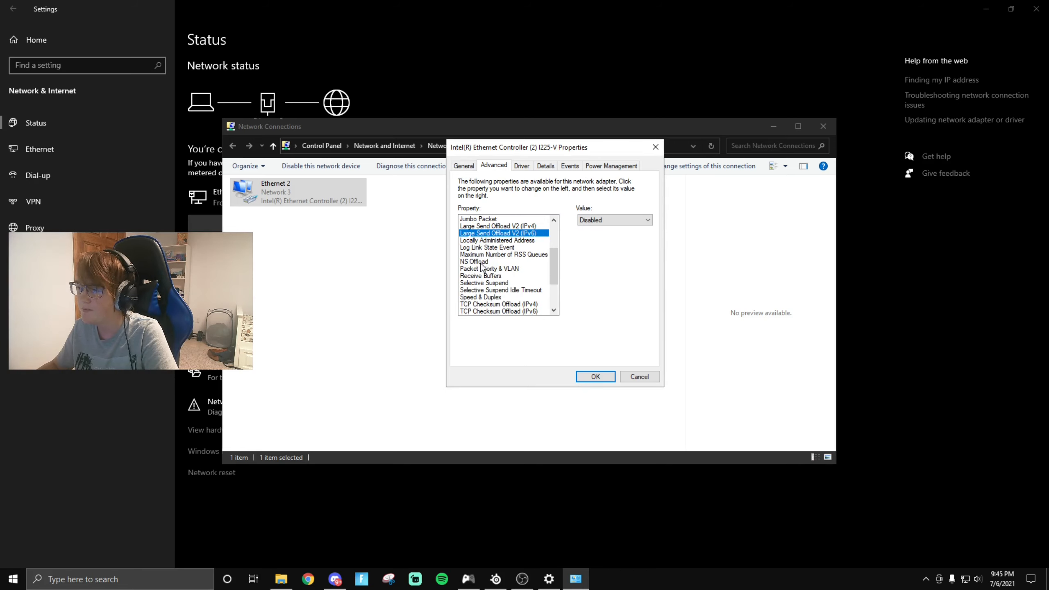
click(489, 241)
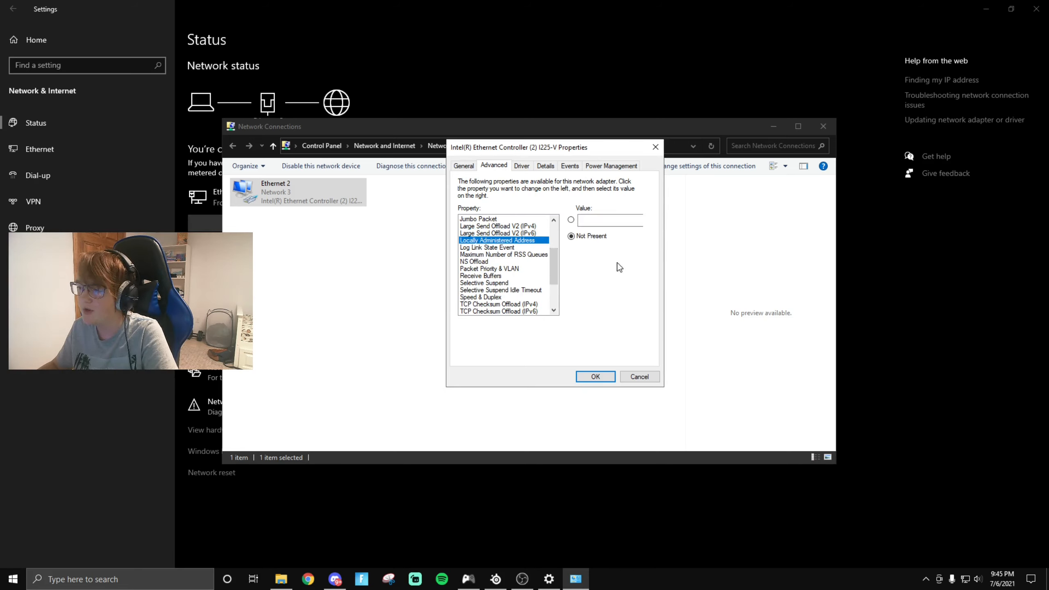
click(500, 248)
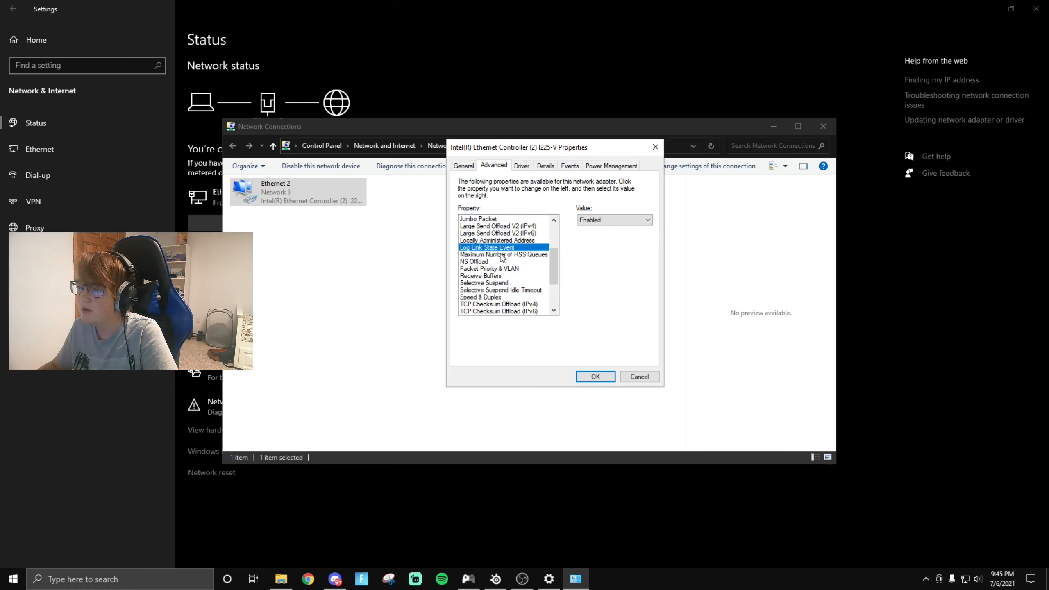
Set the Maximum Number of RSS Queues to 4 Queues.
click(487, 255)
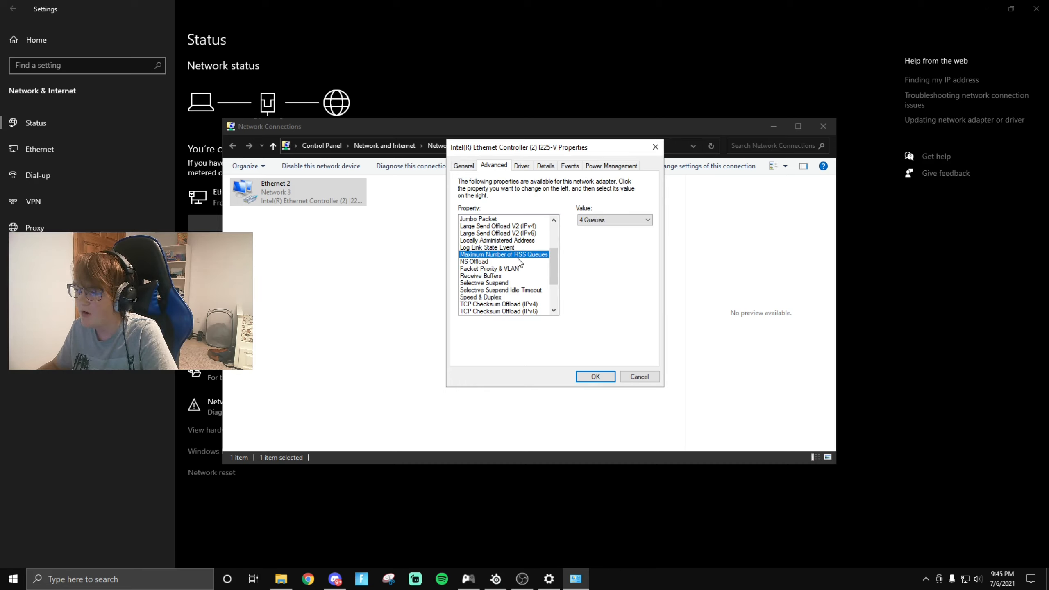
click(598, 223)
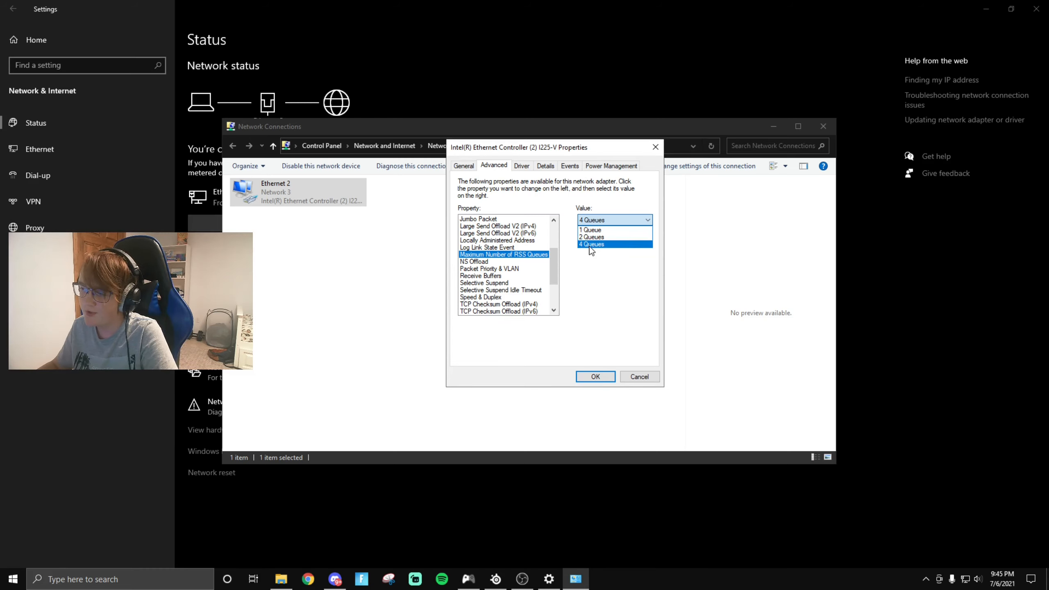
click(591, 245)
Review the adapter's advanced properties from NS Offload through Selective Suspend Idle Timeout, including the Packet Priority & VLAN choices.
click(487, 260)
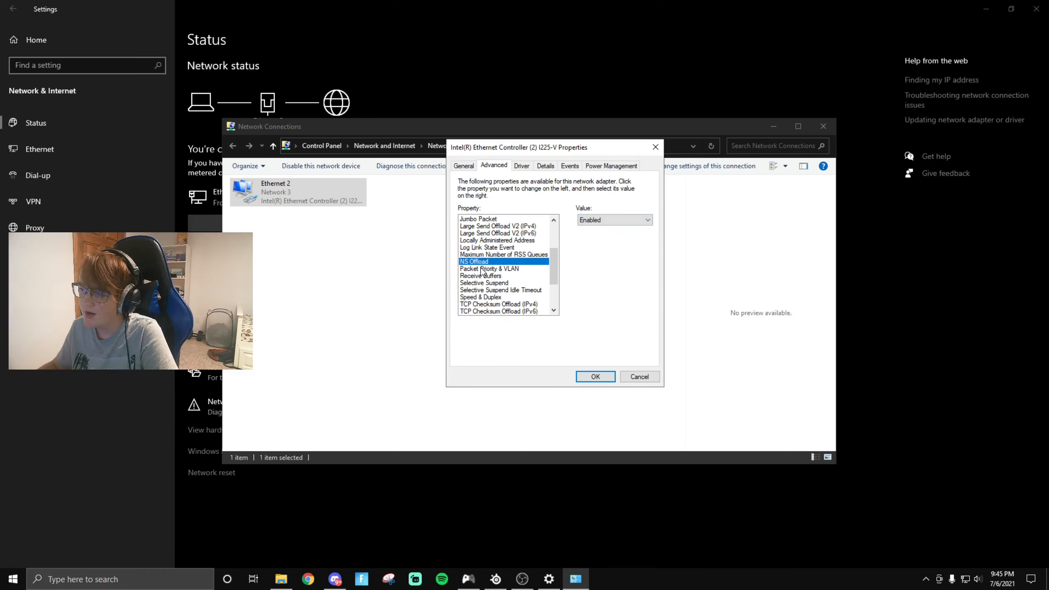
click(489, 269)
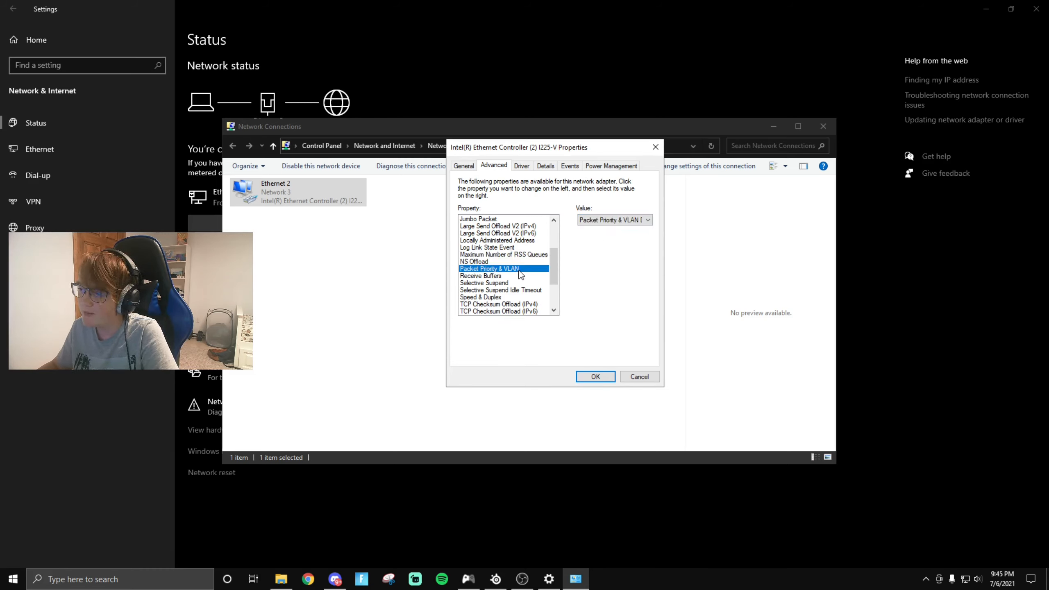
click(616, 223)
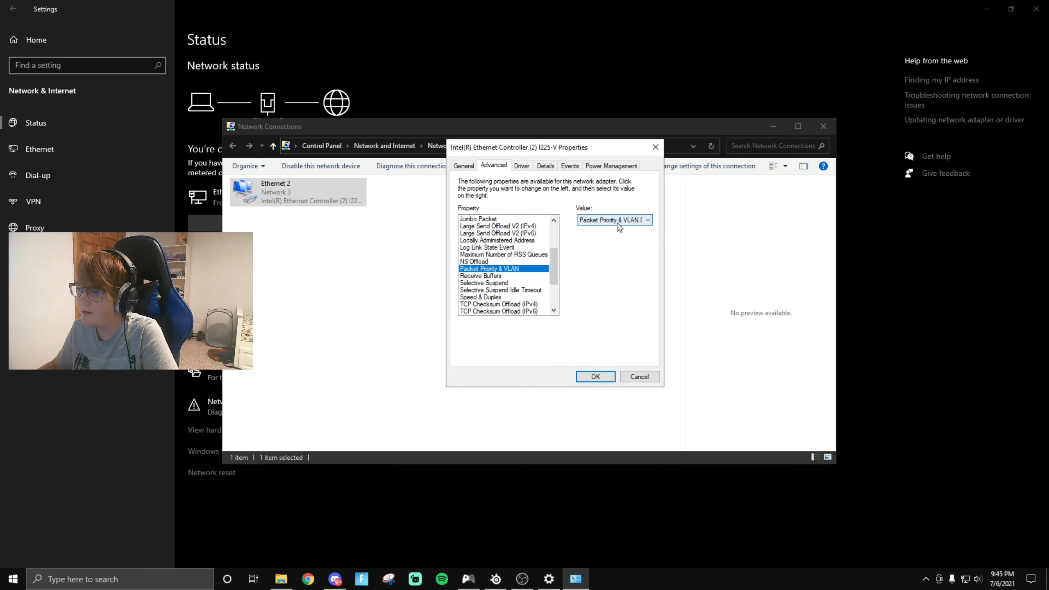
click(644, 229)
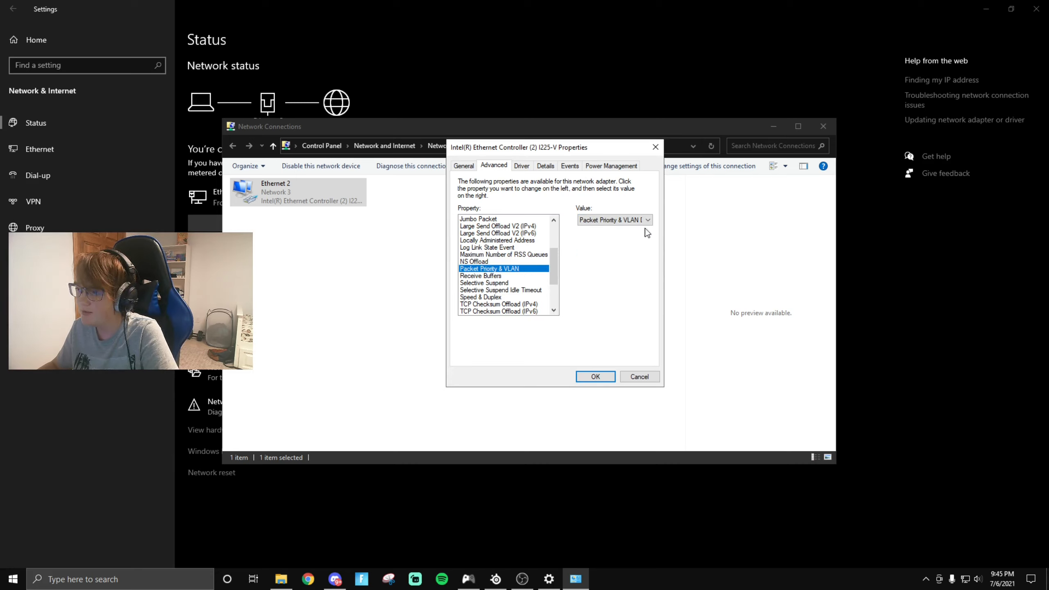
click(486, 276)
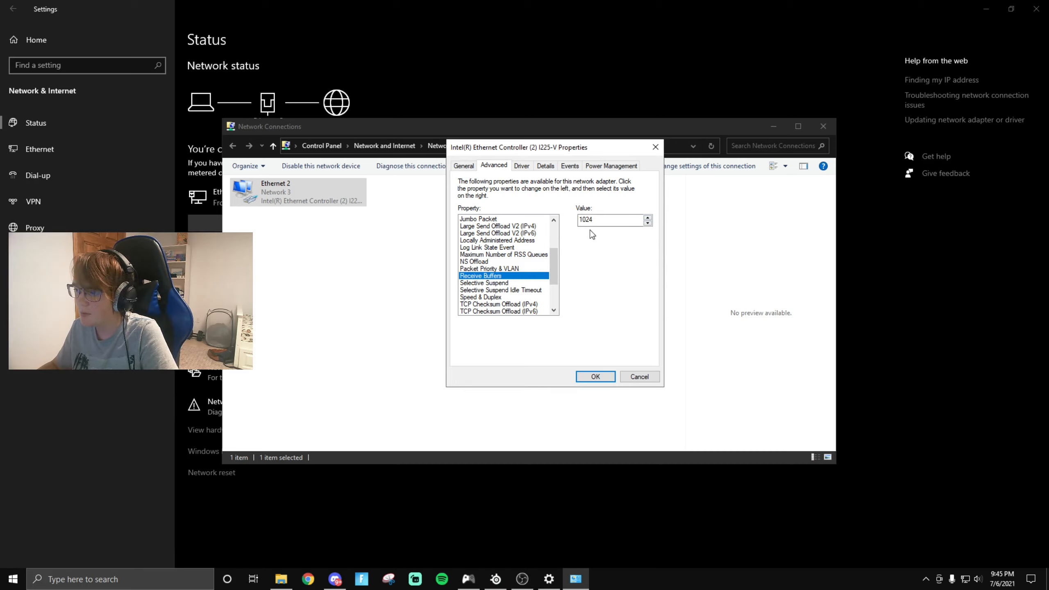
click(507, 284)
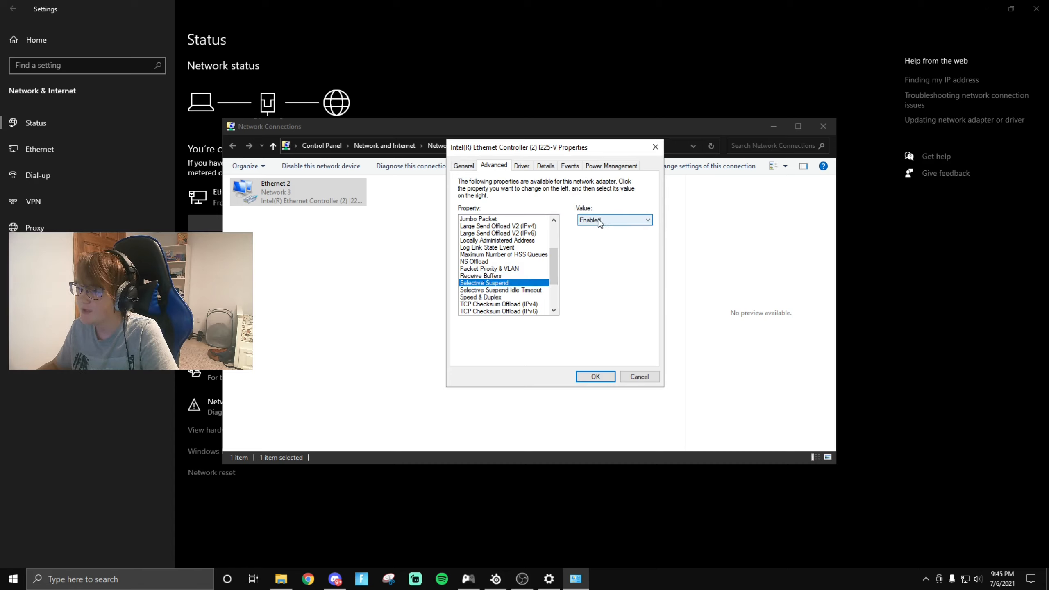
click(496, 291)
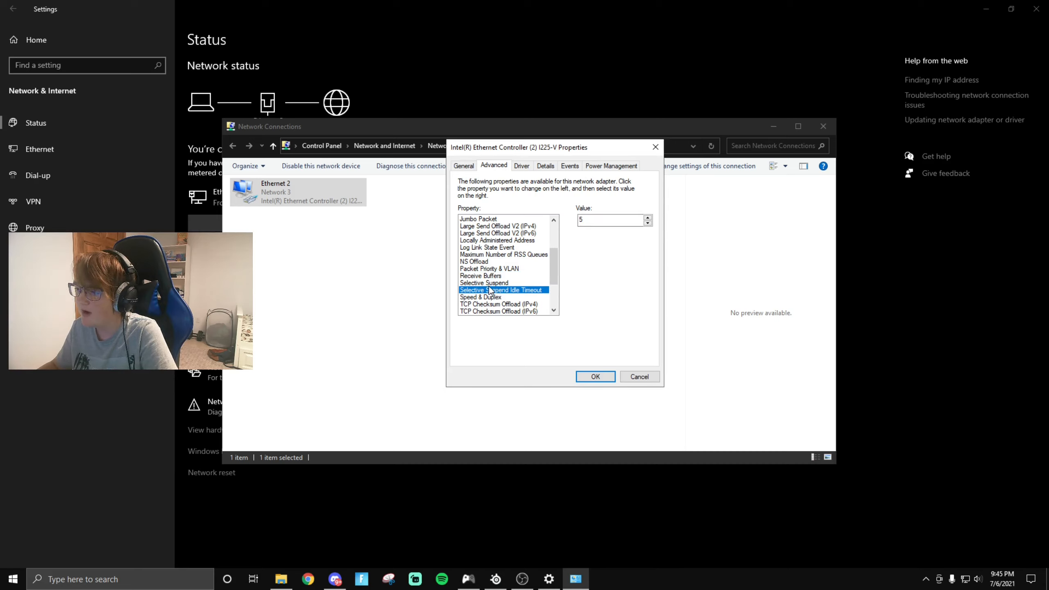
Set the adapter's Speed & Duplex to 100 Mbps Full Duplex.
click(485, 297)
click(591, 220)
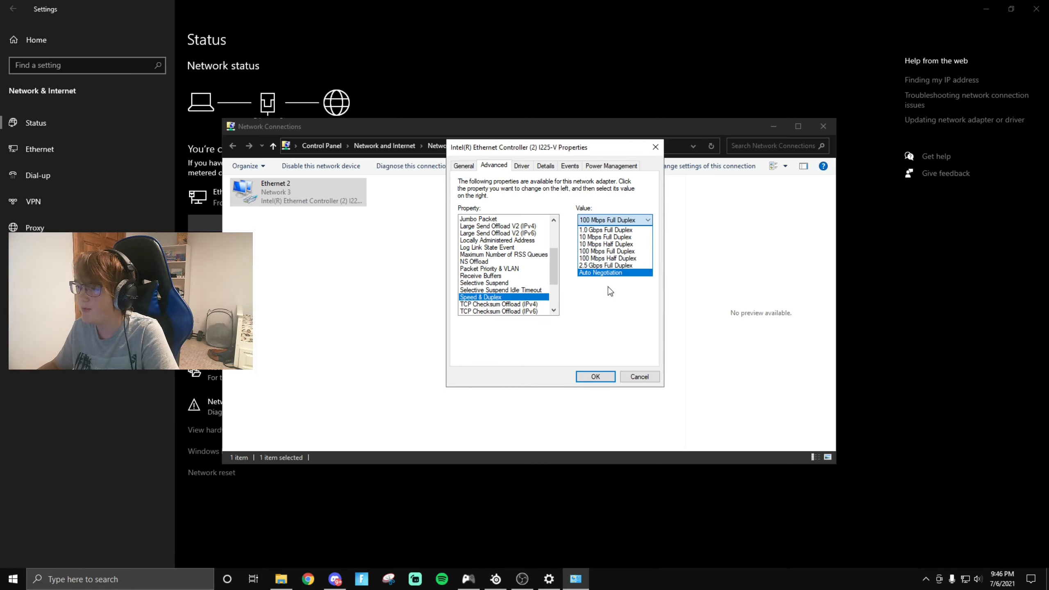
click(598, 253)
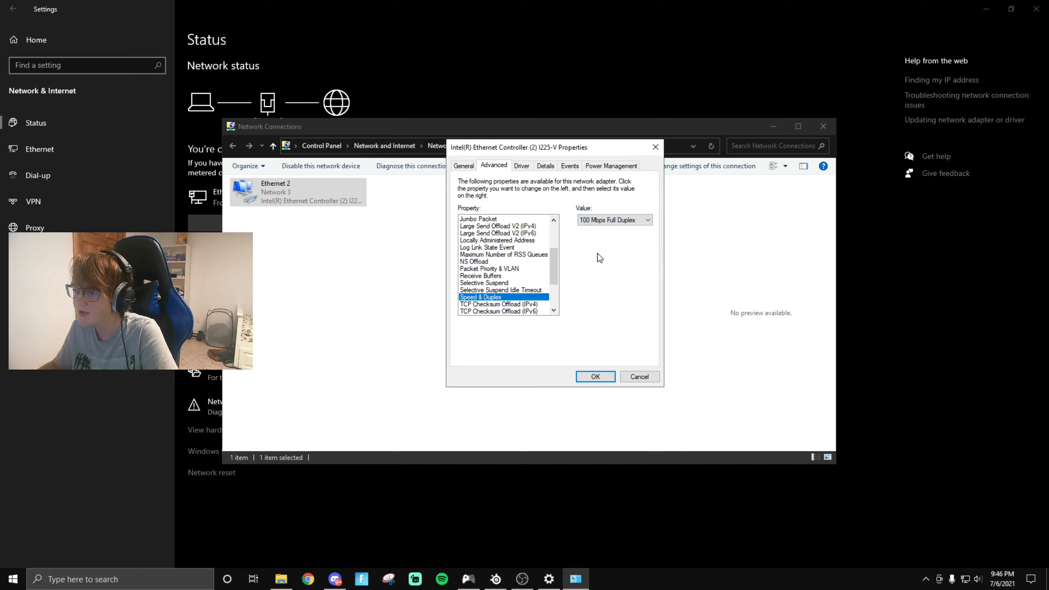
Review the adapter's advanced properties from TCP Checksum Offload (IPv4) through Wake on Pattern Match.
scroll(491, 305, down, 3)
click(484, 248)
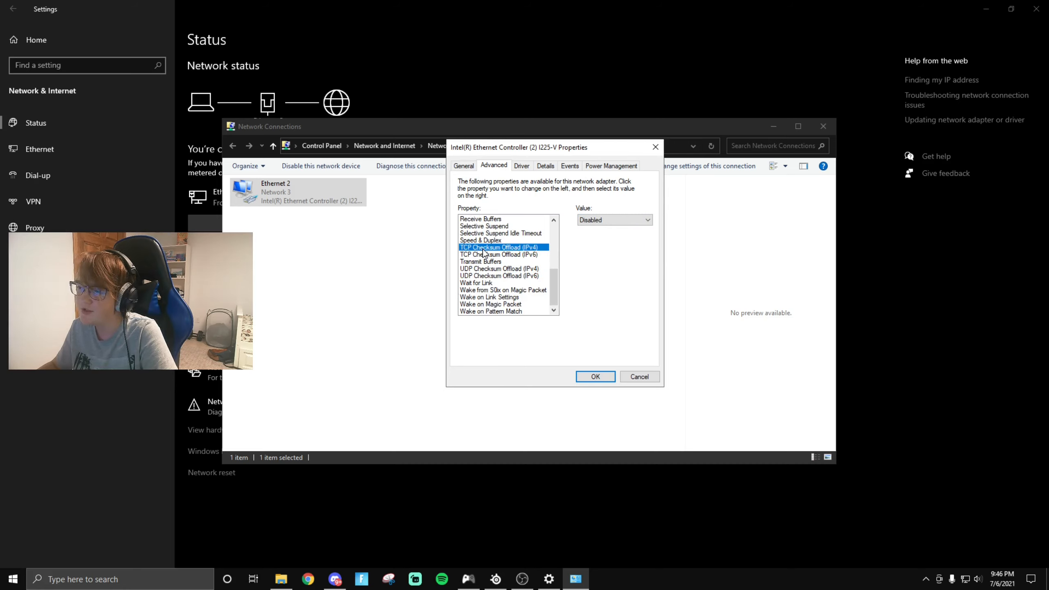
click(523, 254)
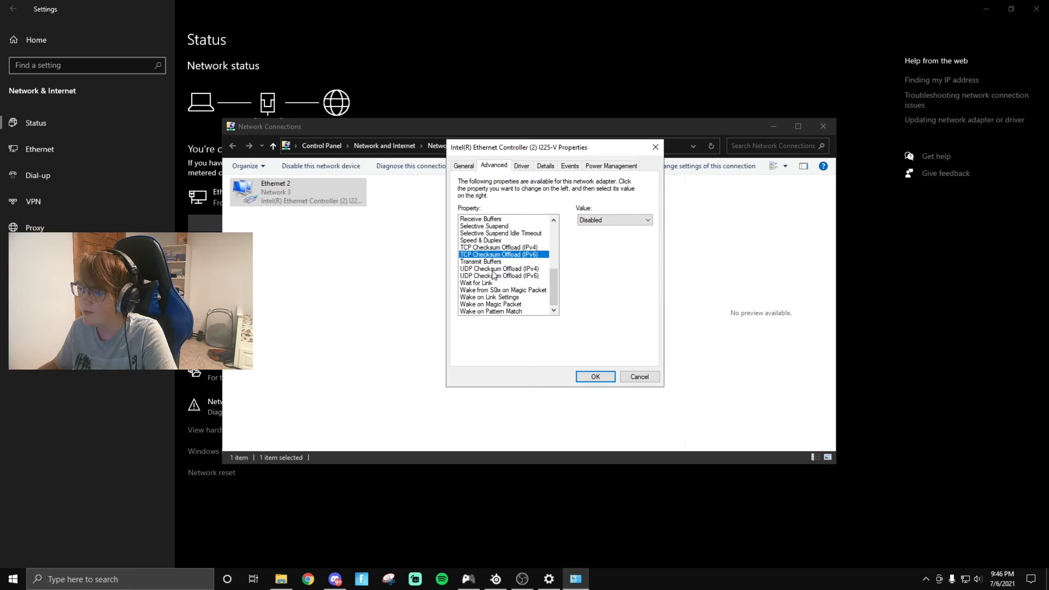
click(470, 263)
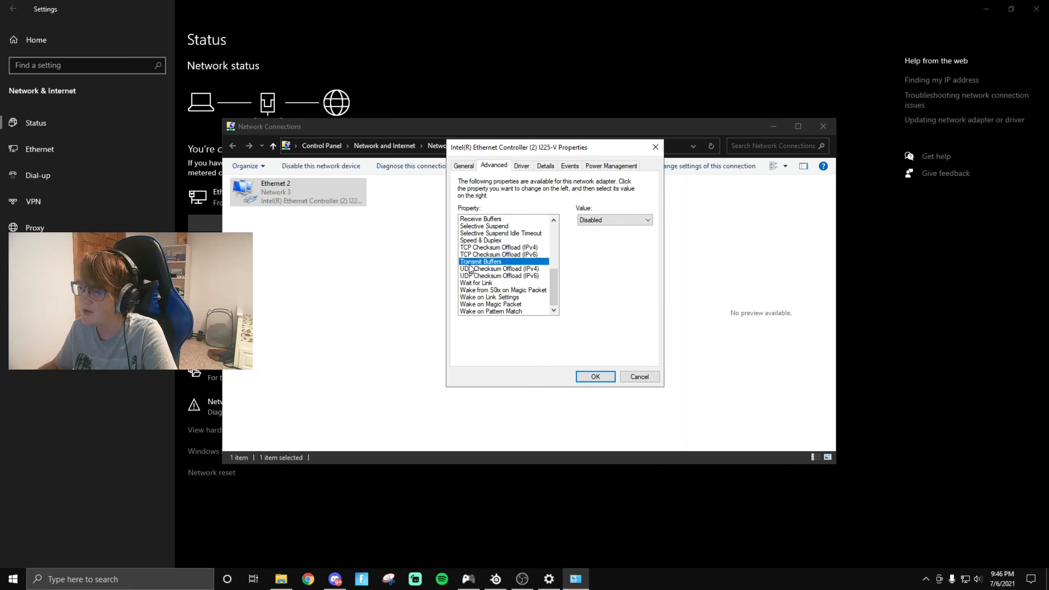
click(501, 269)
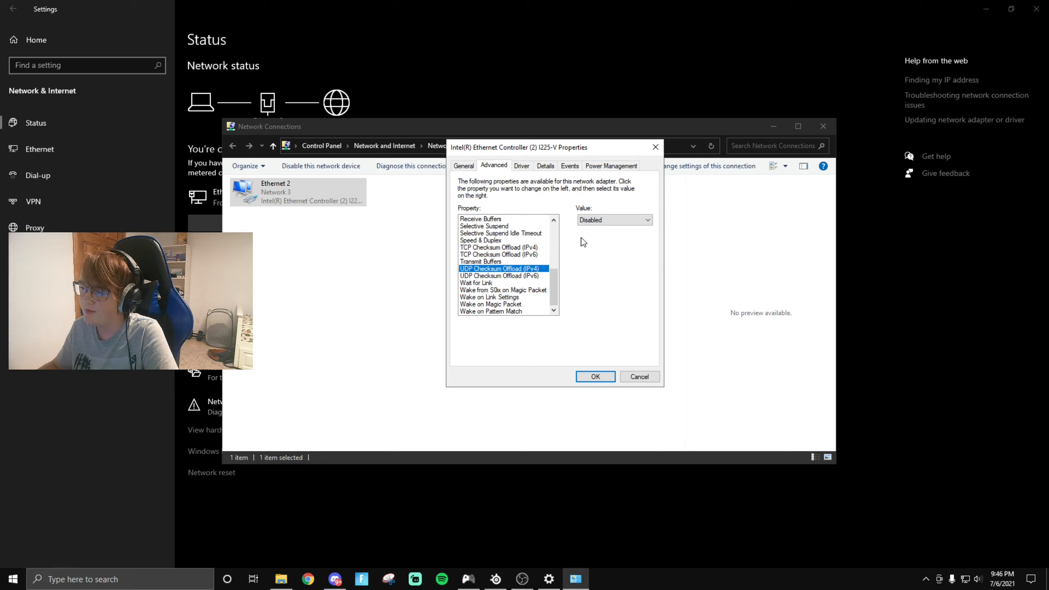
click(506, 276)
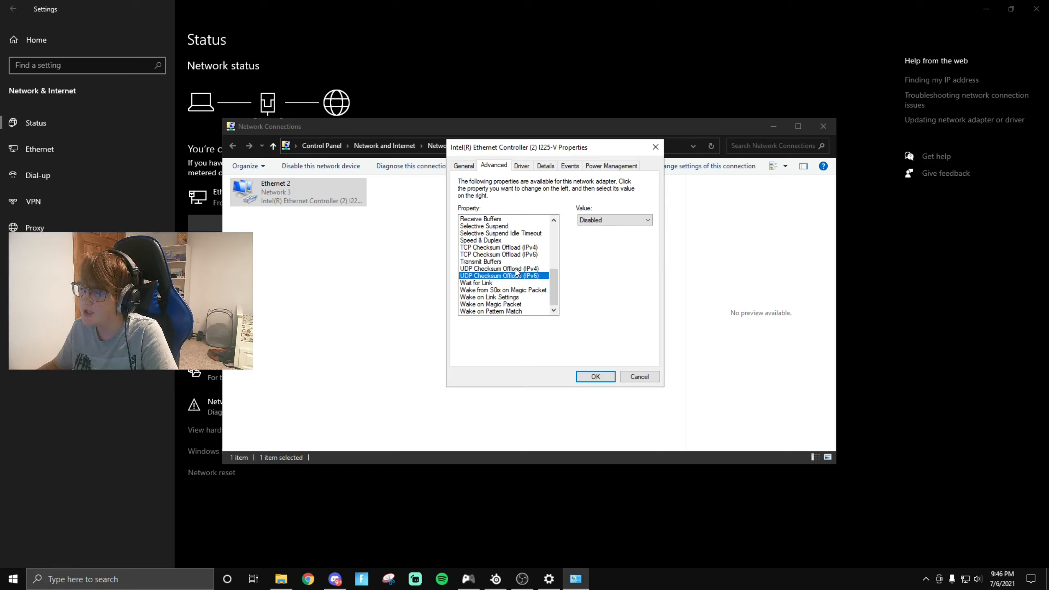
click(484, 284)
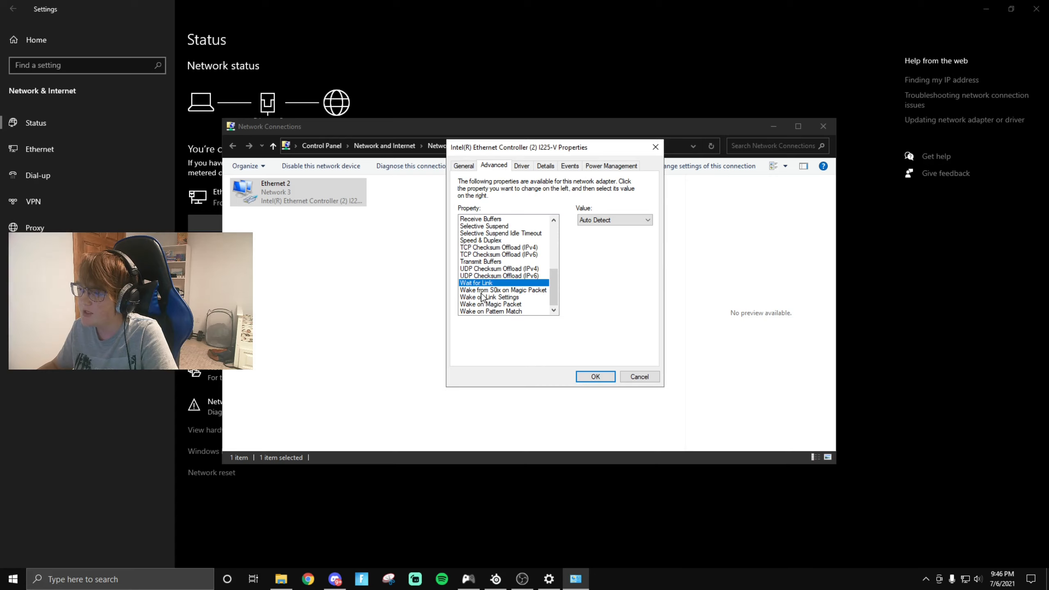
click(482, 291)
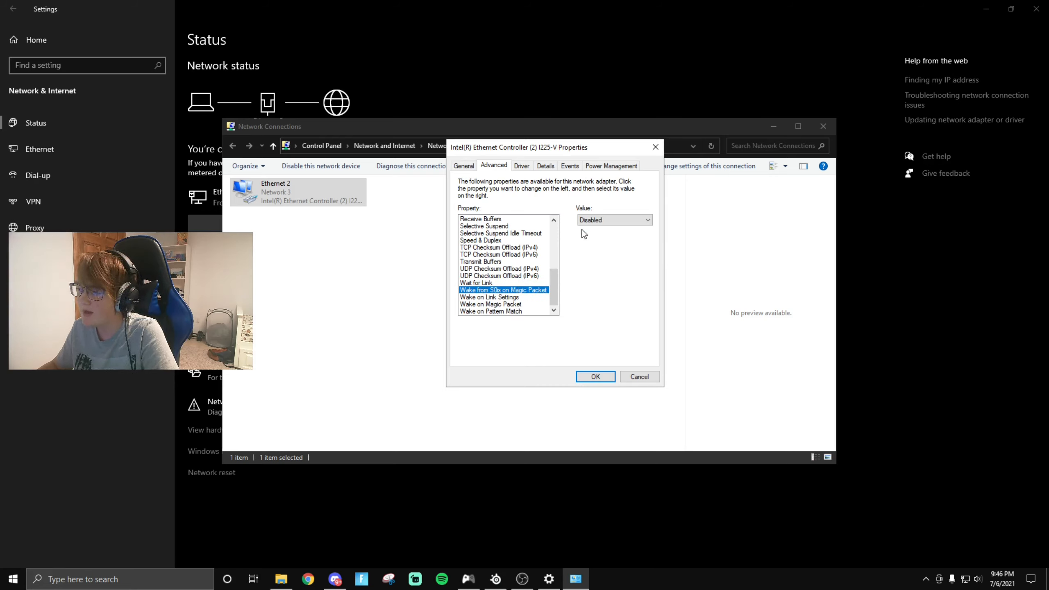
click(483, 297)
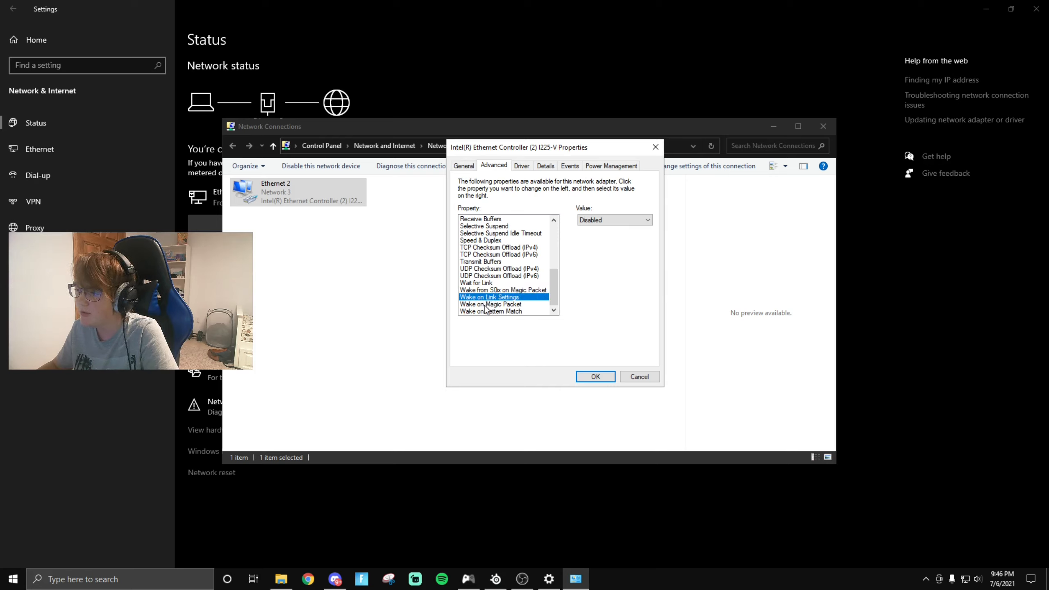
click(484, 305)
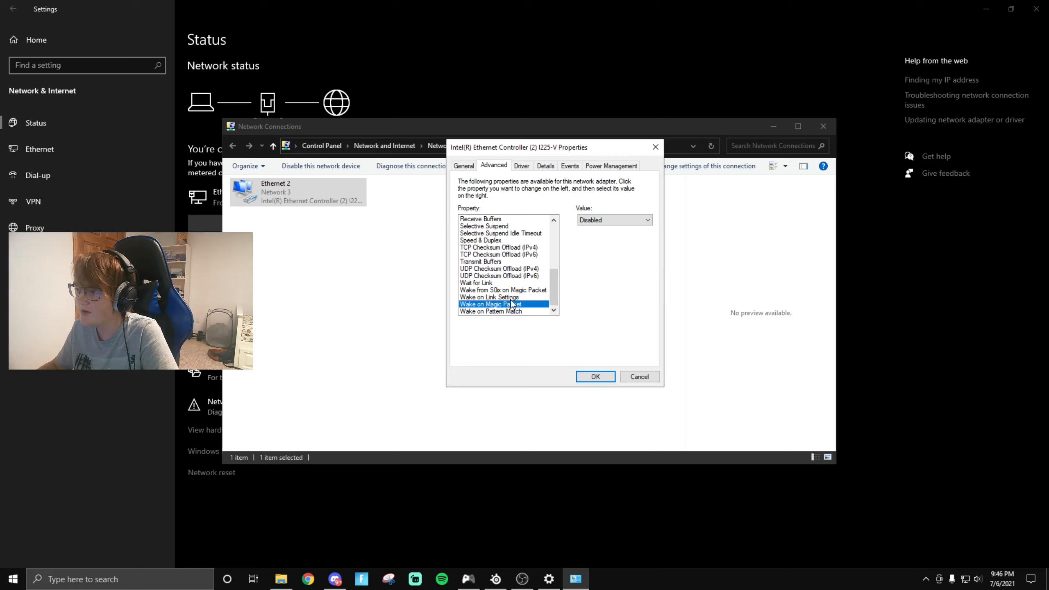
click(506, 312)
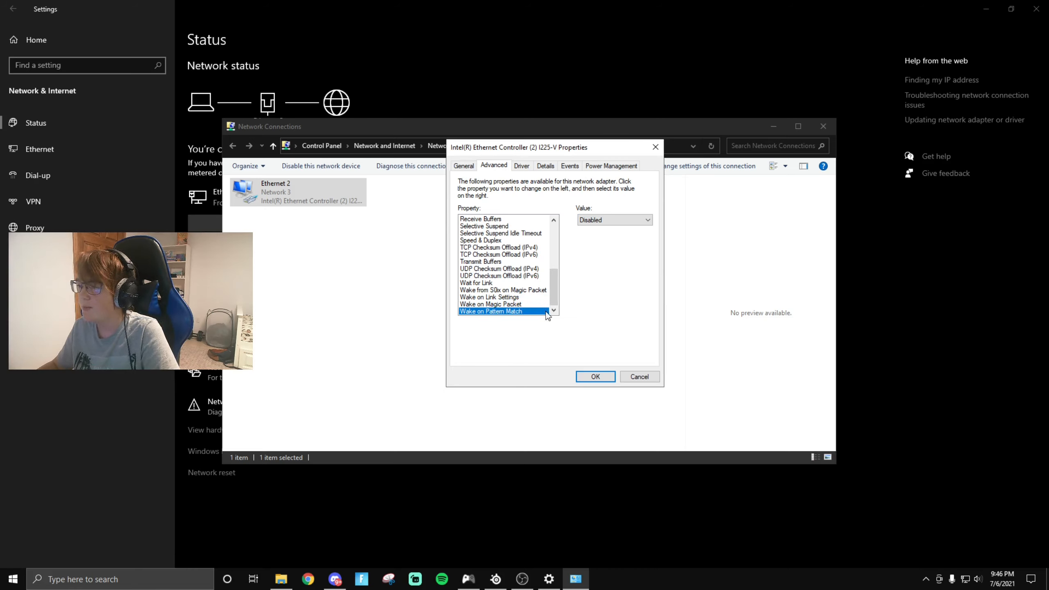
Apply the Ethernet adapter's advanced property changes and close the Network Connections window.
click(599, 378)
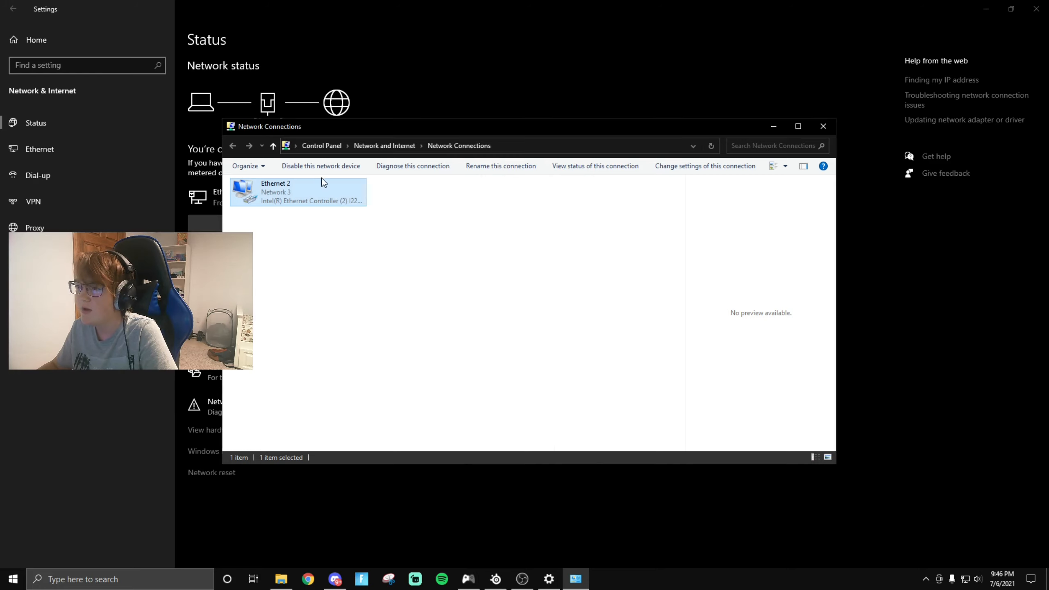
click(818, 132)
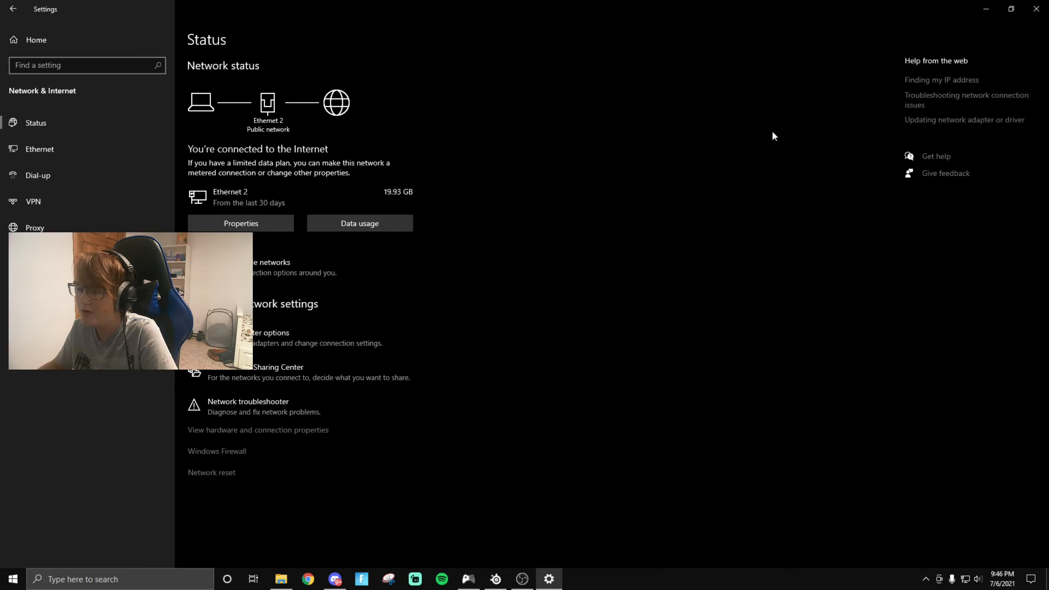